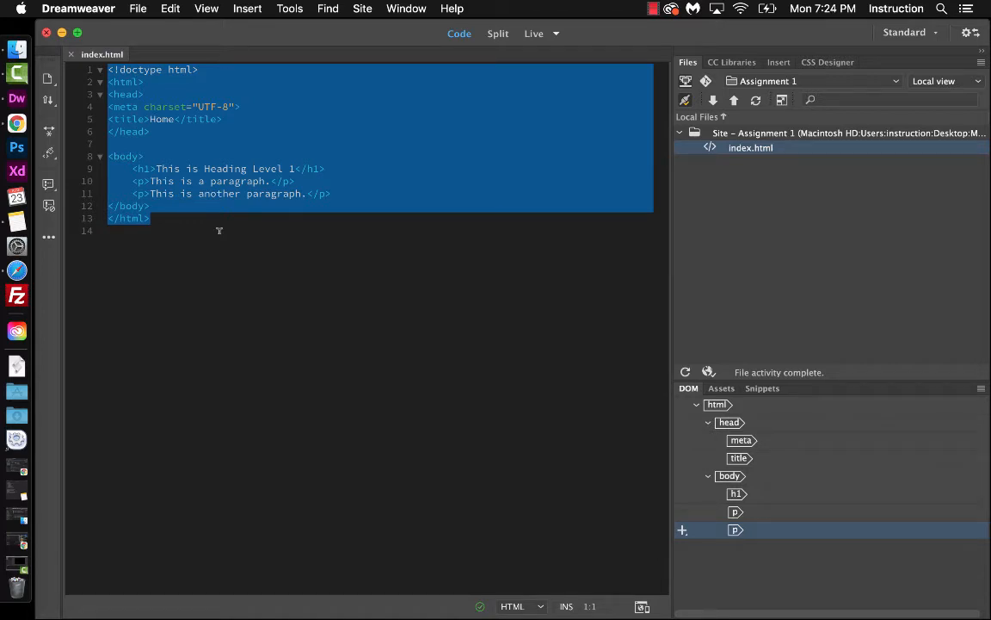
# Open Preferences and, in General, turn off Show Start Screen and Reopen documents on startup, then apply
pyautogui.click(283, 194)
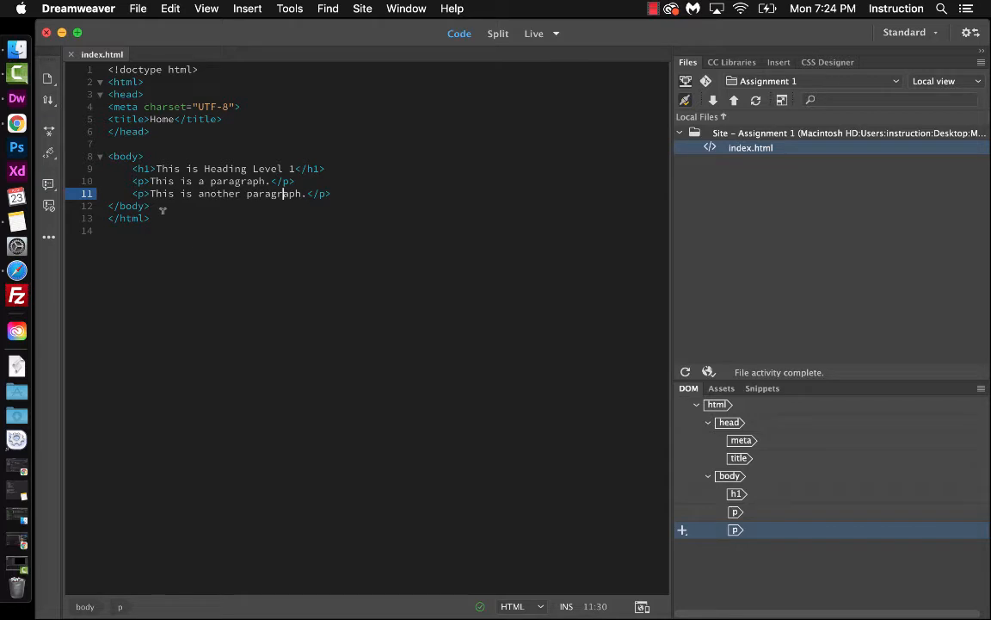
pyautogui.click(94, 9)
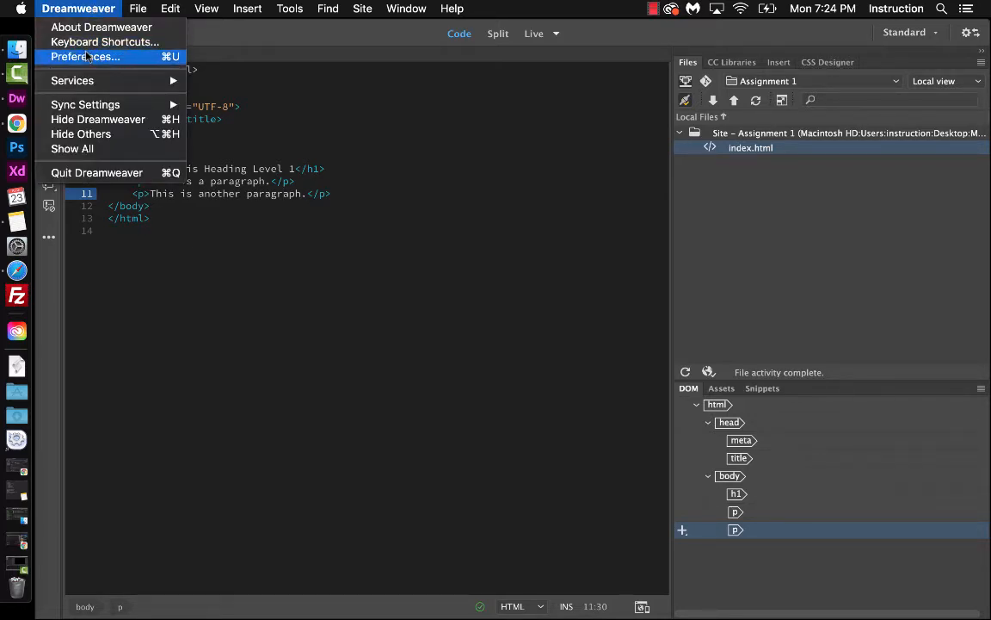
pyautogui.moveTo(170, 8)
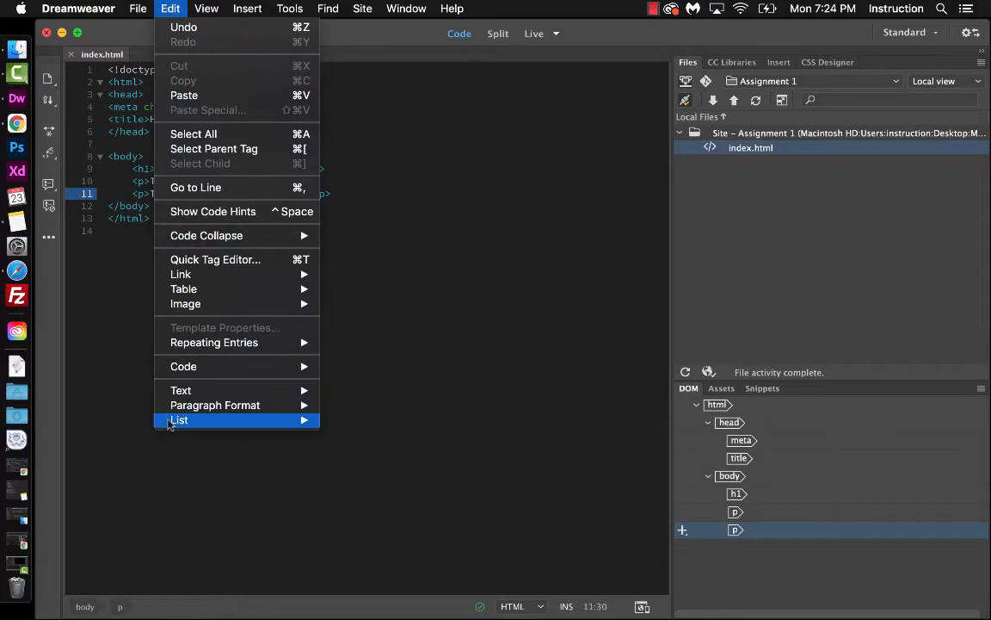
pyautogui.moveTo(88, 16)
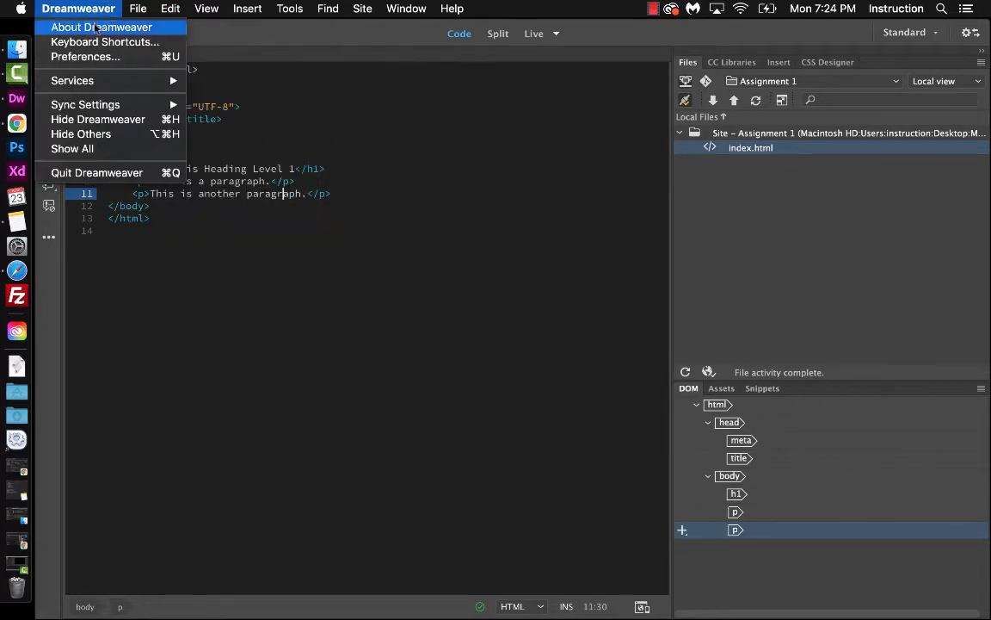
pyautogui.click(93, 60)
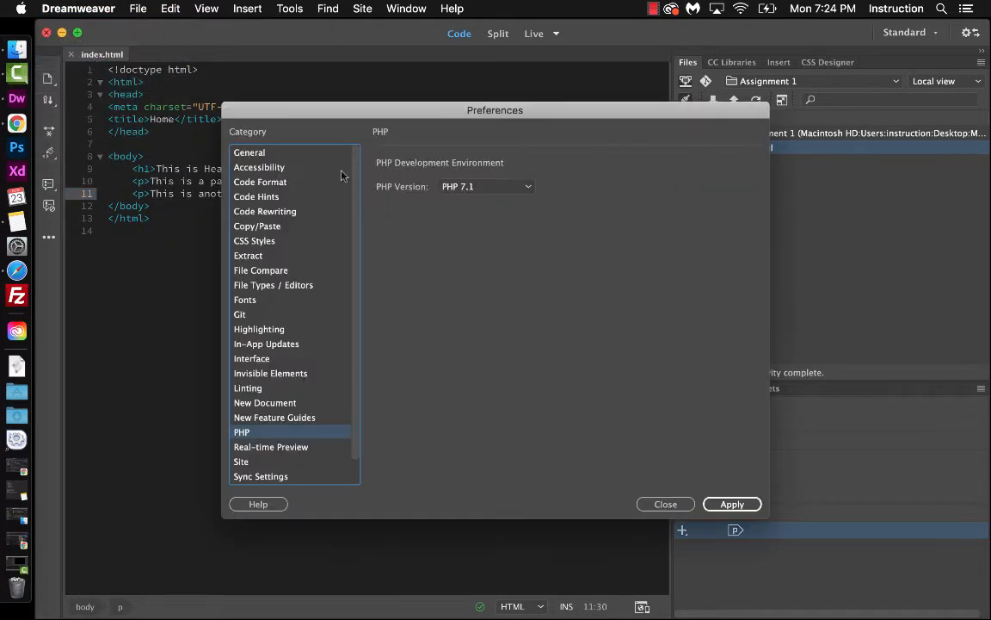
pyautogui.moveTo(352, 116); pyautogui.dragTo(264, 68)
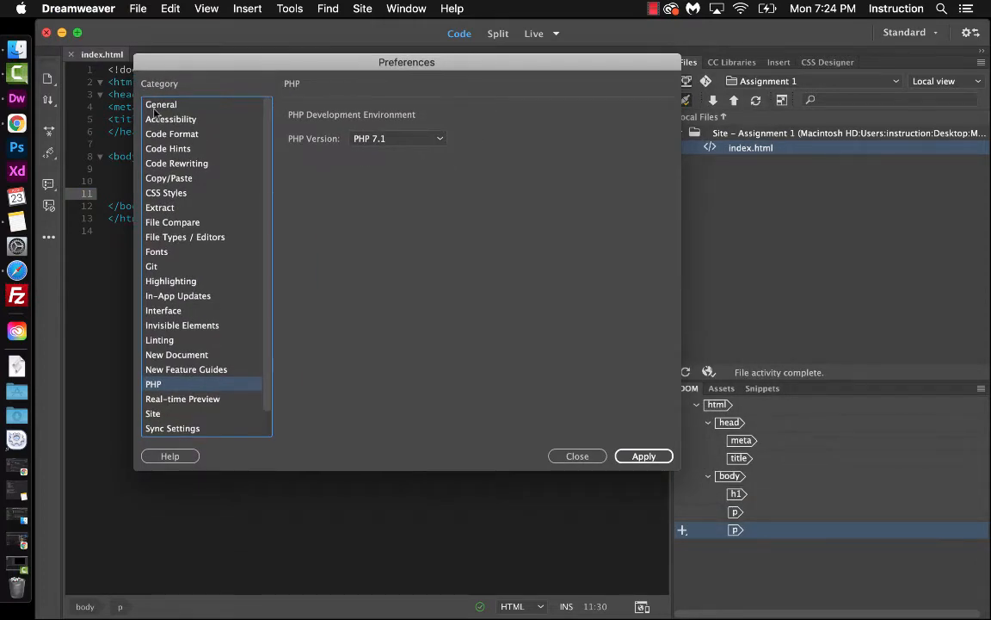
pyautogui.press('Home')
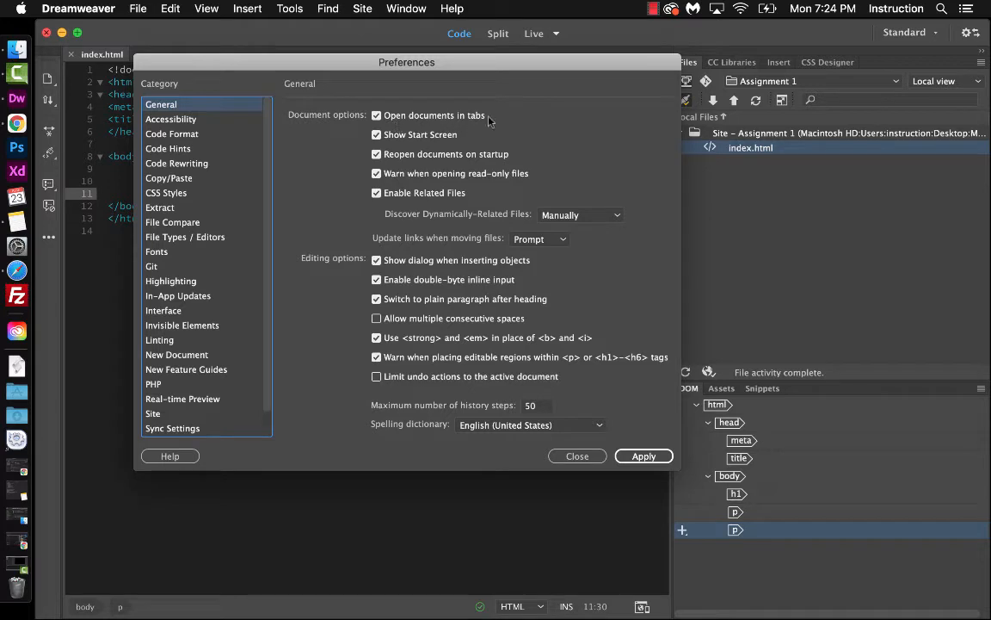
pyautogui.click(377, 136)
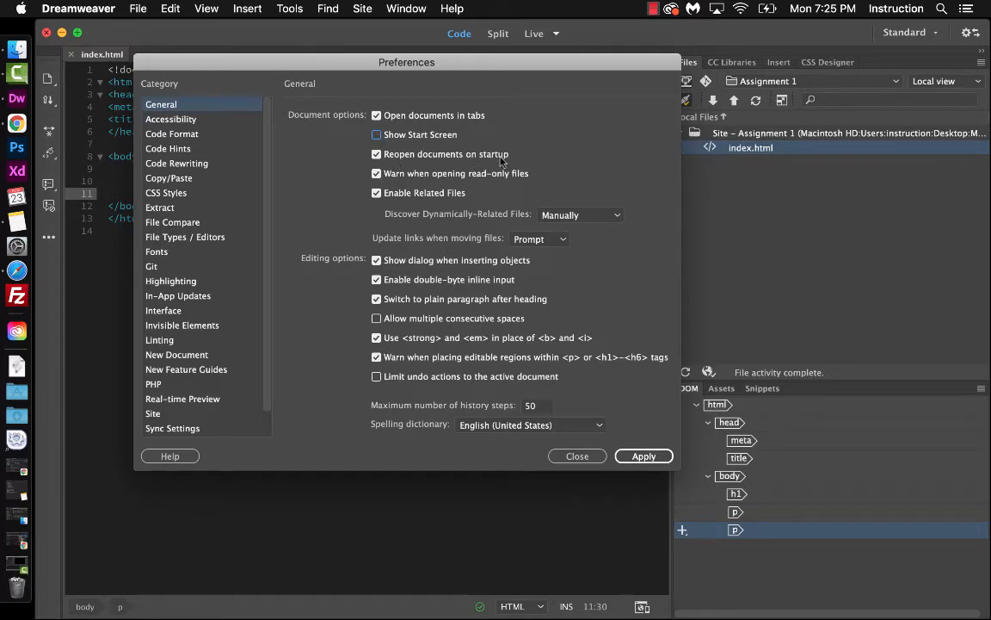
pyautogui.click(377, 158)
pyautogui.click(641, 457)
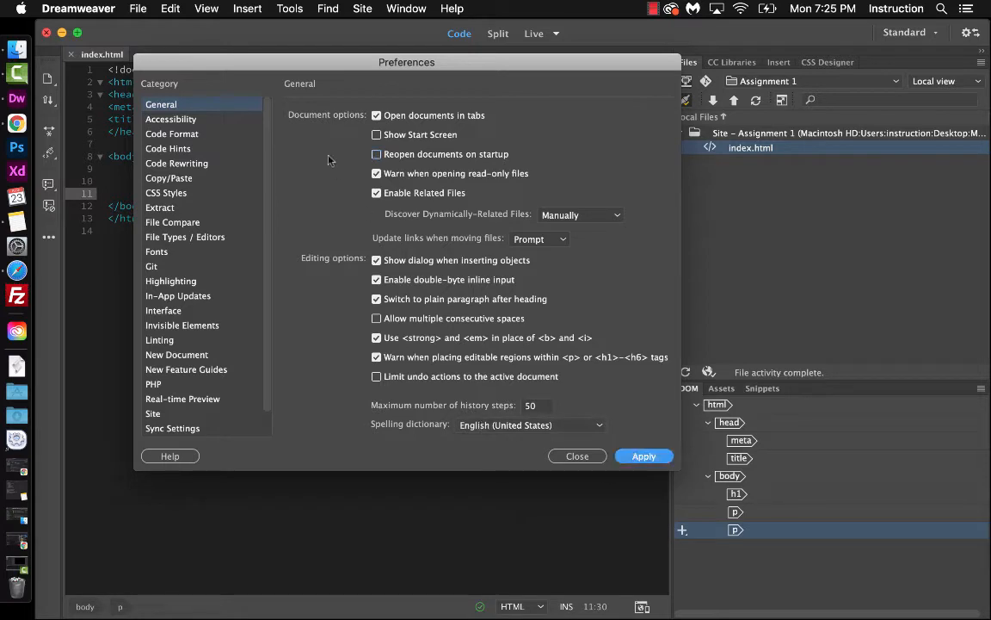
# Review the Accessibility, Code Format and Code Hints preference categories, then close the dialog
pyautogui.click(184, 121)
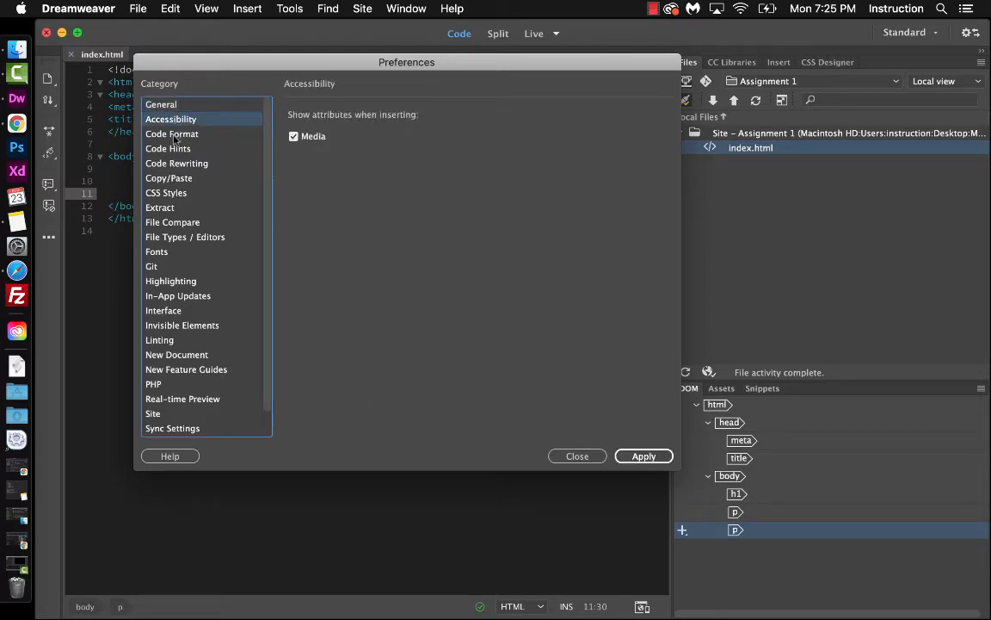
pyautogui.click(174, 136)
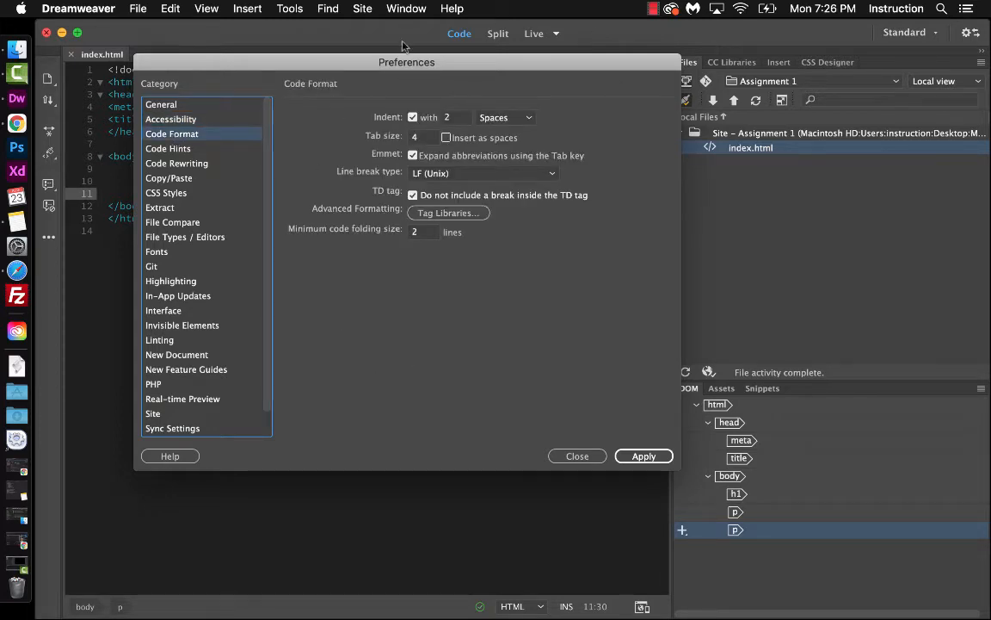
pyautogui.click(181, 149)
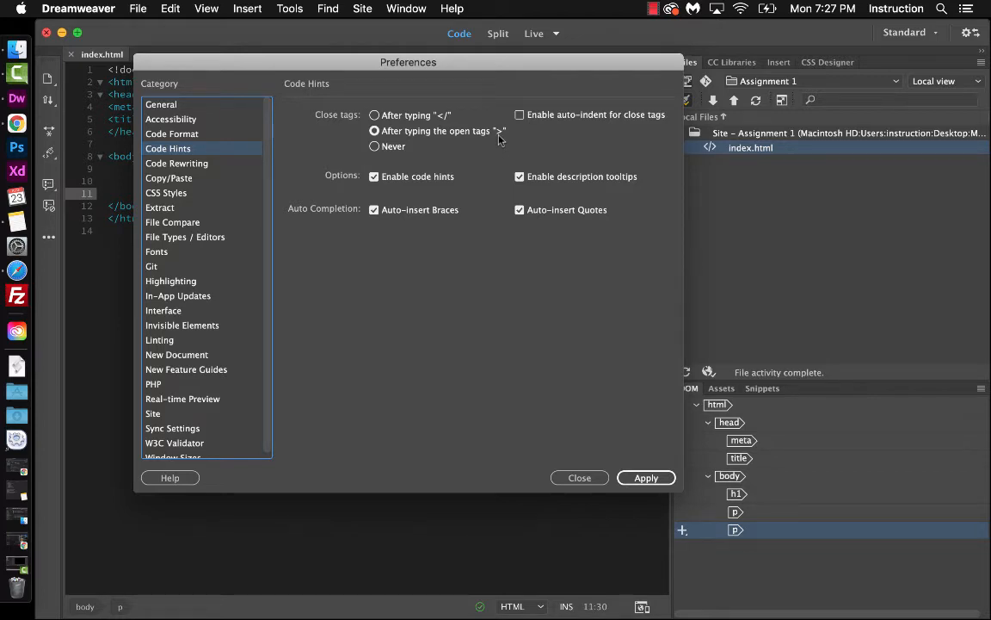
pyautogui.moveTo(249, 64); pyautogui.dragTo(513, 28)
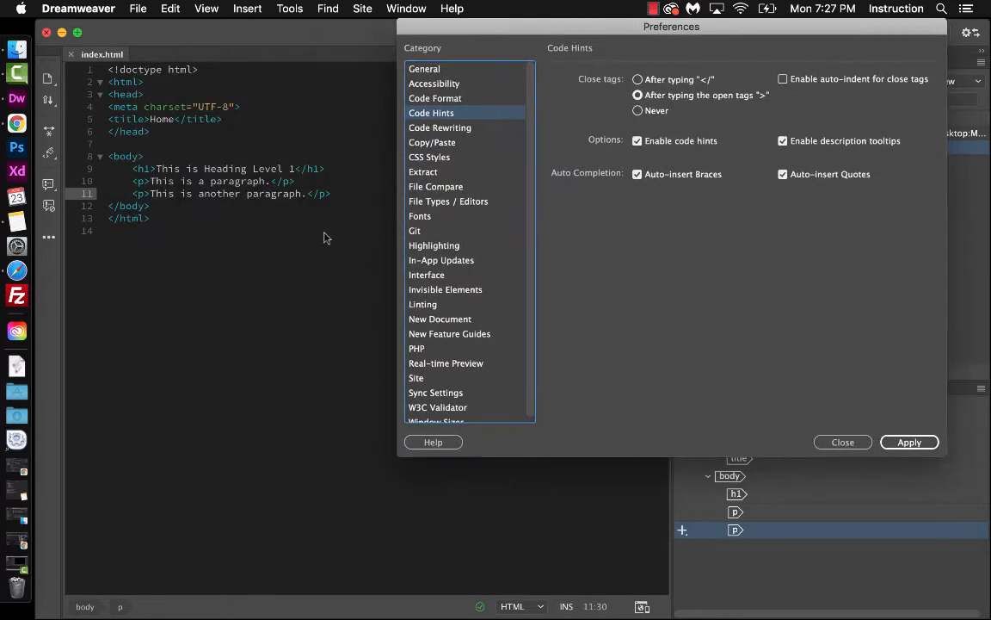
pyautogui.click(843, 441)
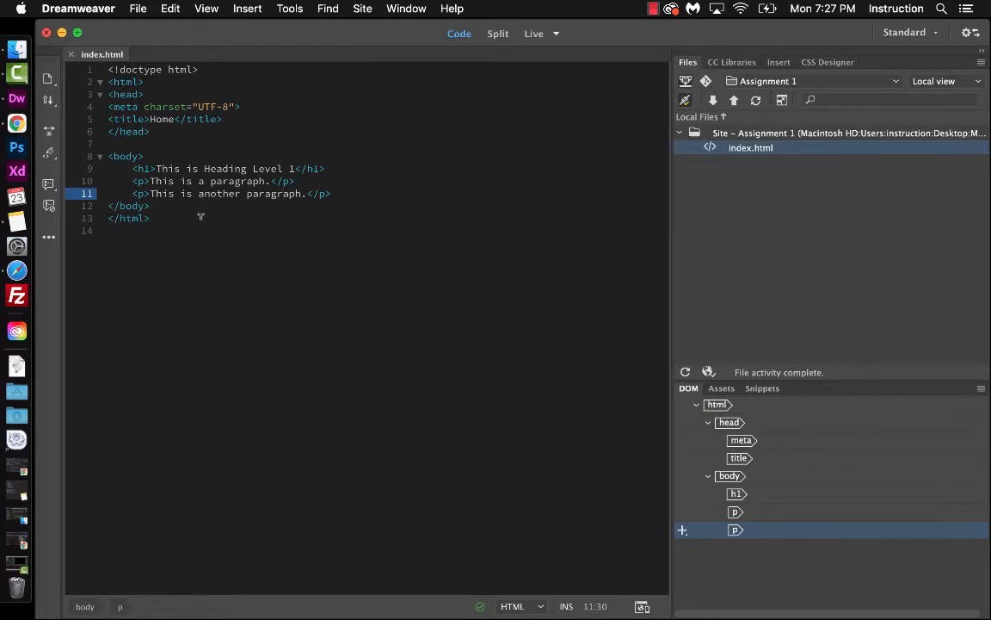
# Add a few blank lines after the last paragraph and insert an h2 heading reading "Heading 2"
pyautogui.click(334, 194)
pyautogui.press('Return')
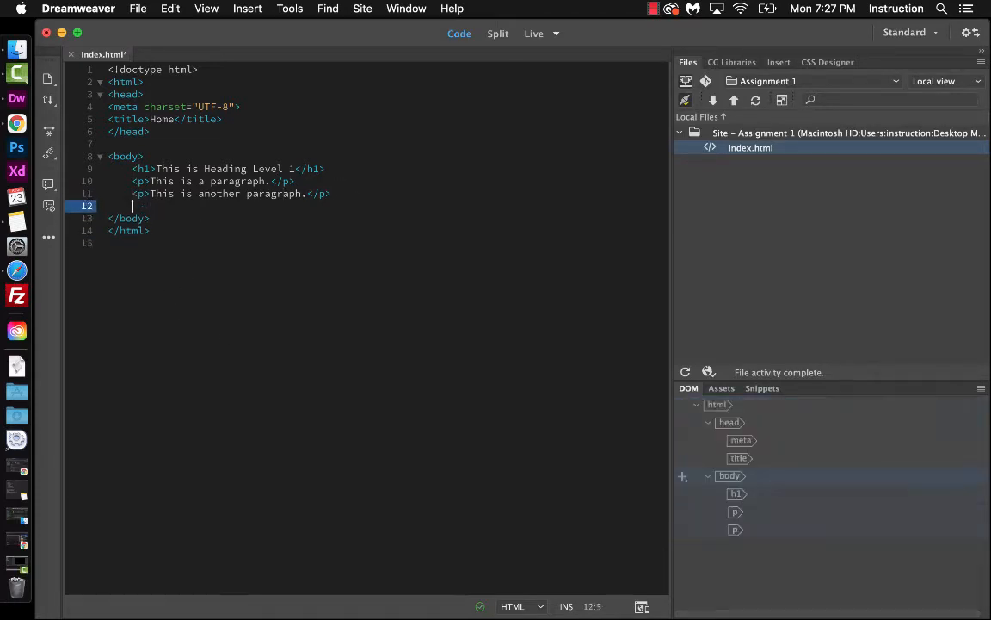
pyautogui.press('Return')
pyautogui.press('Return')
pyautogui.press('Return')
pyautogui.press('Return')
pyautogui.press('Up')
pyautogui.press('Up')
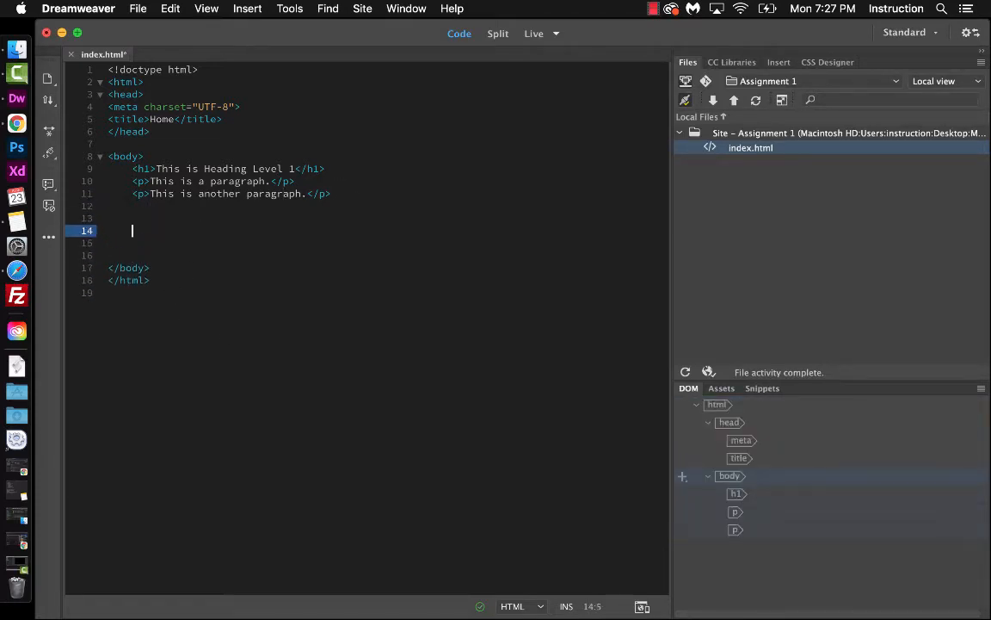
pyautogui.write('<h2')
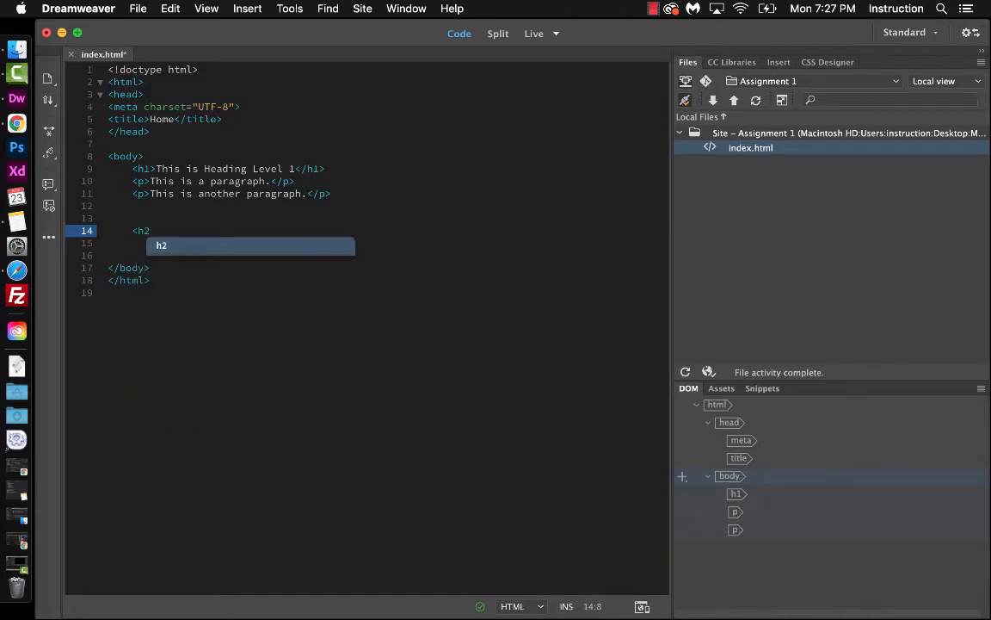
pyautogui.write('></h2>')
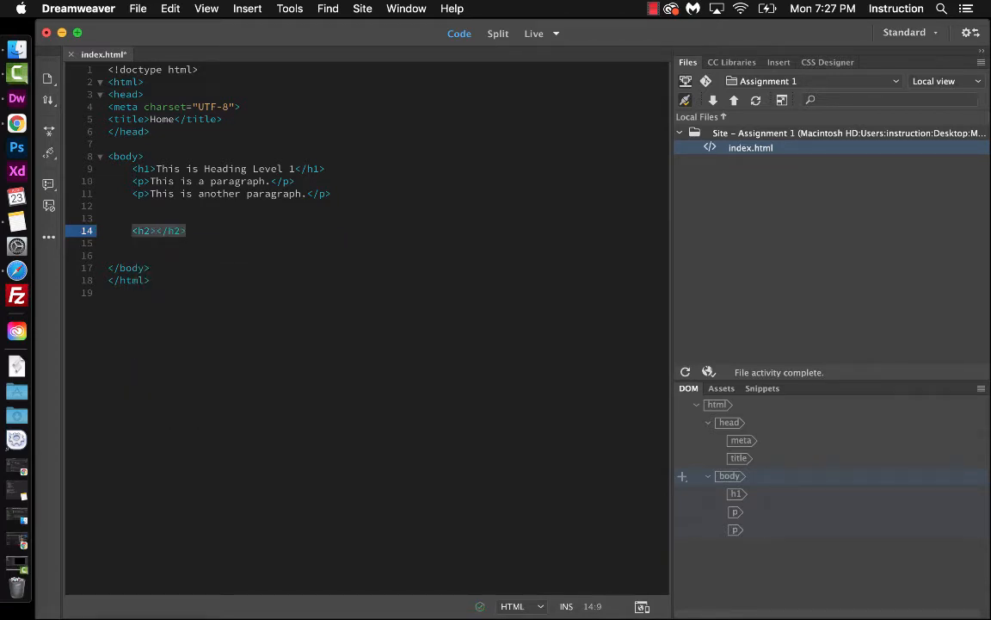
pyautogui.write('Heading 2')
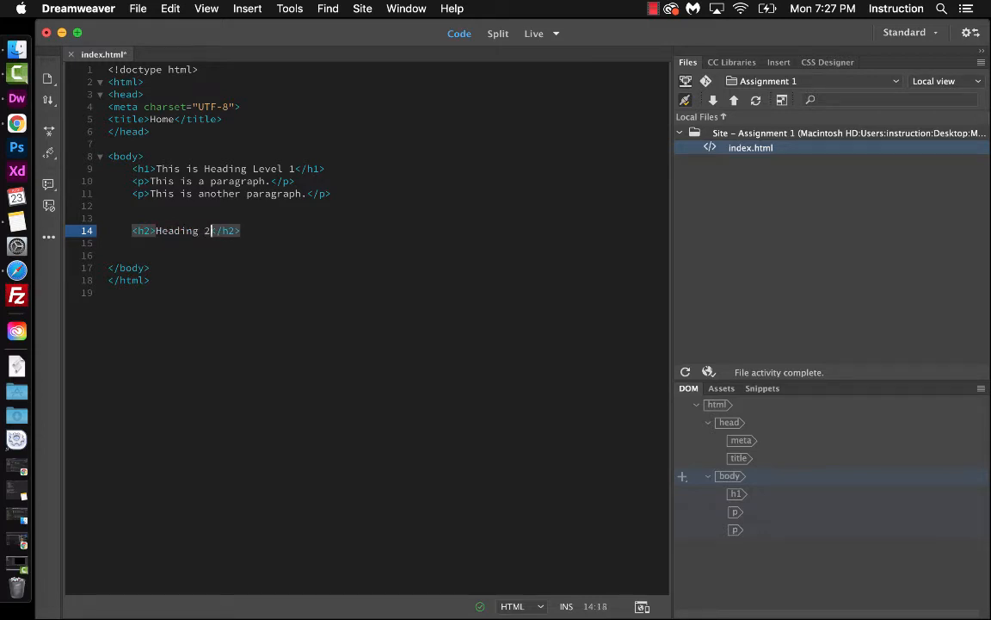
pyautogui.press('Return')
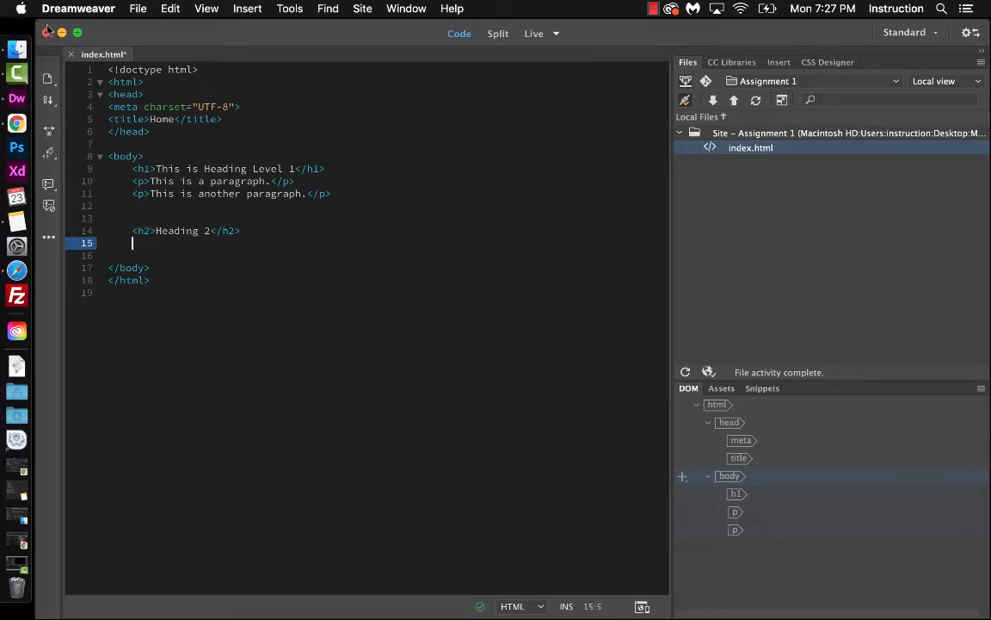
# Reopen Preferences and enable converting smart quotes to straight quotes and CSS shorthand for margin and padding
pyautogui.click(78, 9)
pyautogui.click(87, 55)
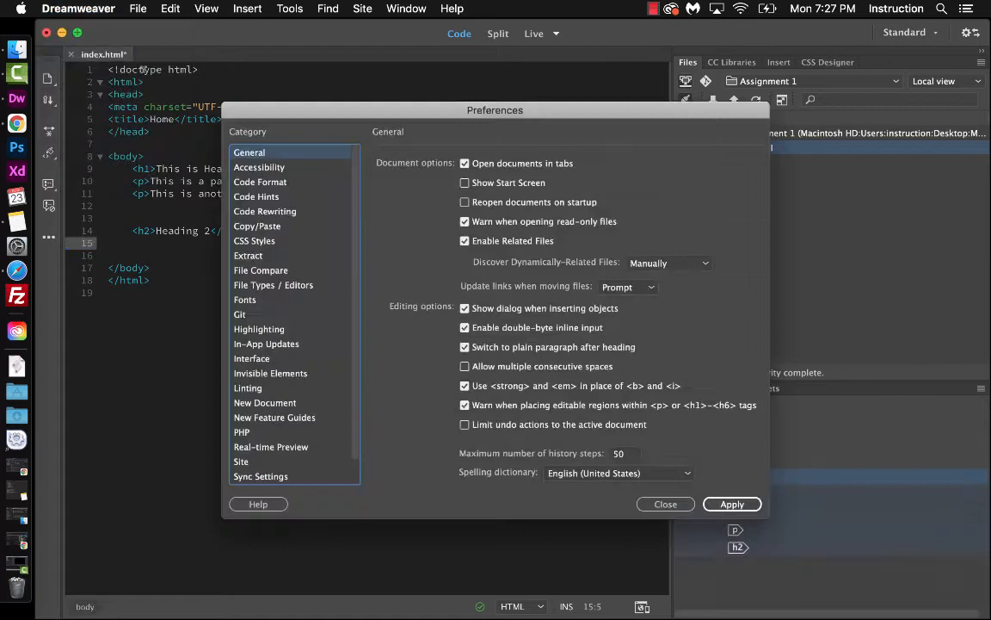
pyautogui.click(242, 196)
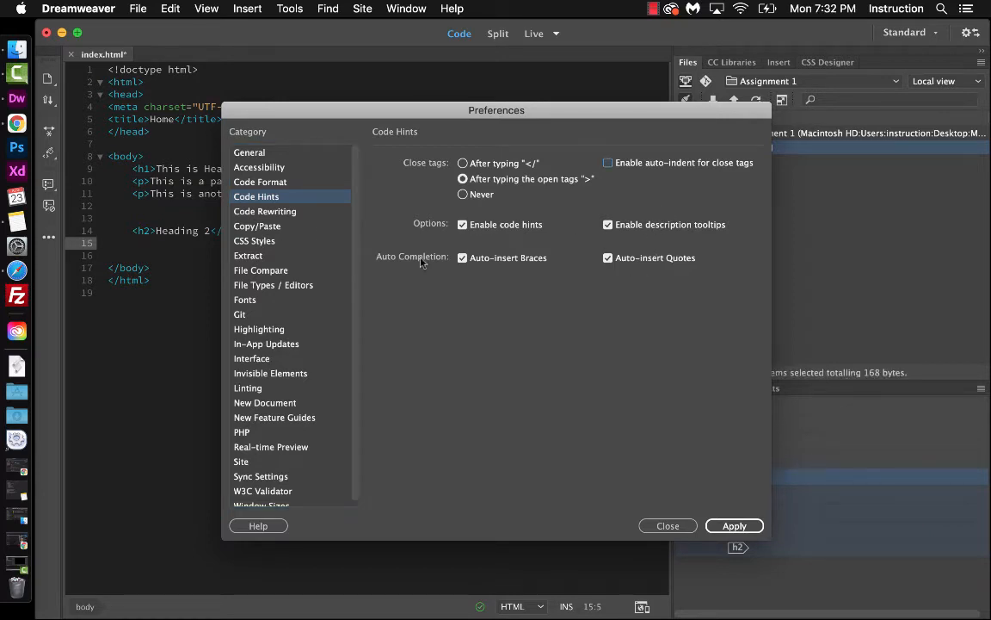
pyautogui.click(266, 214)
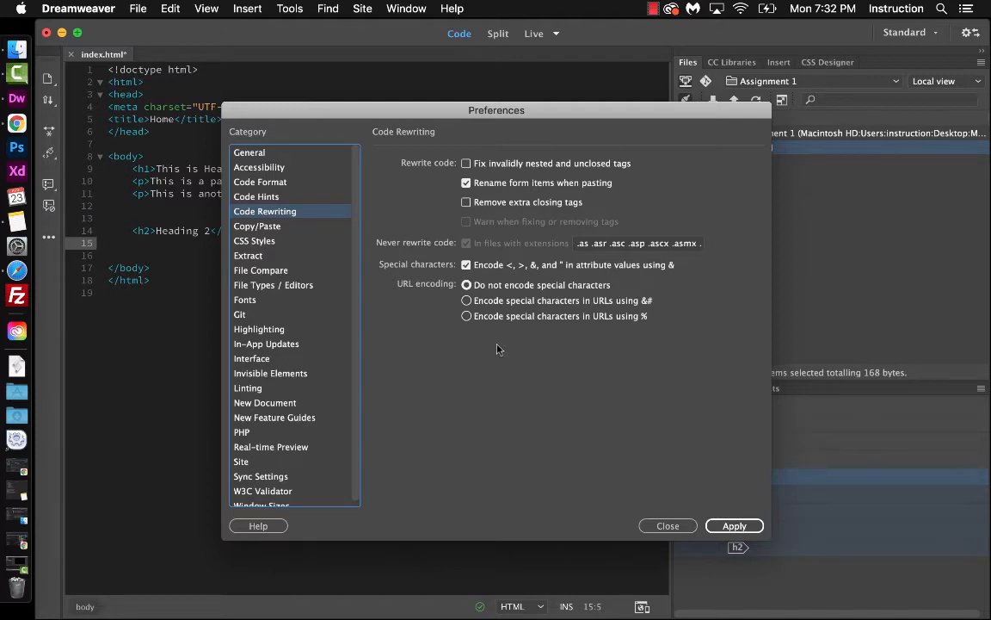
pyautogui.click(248, 229)
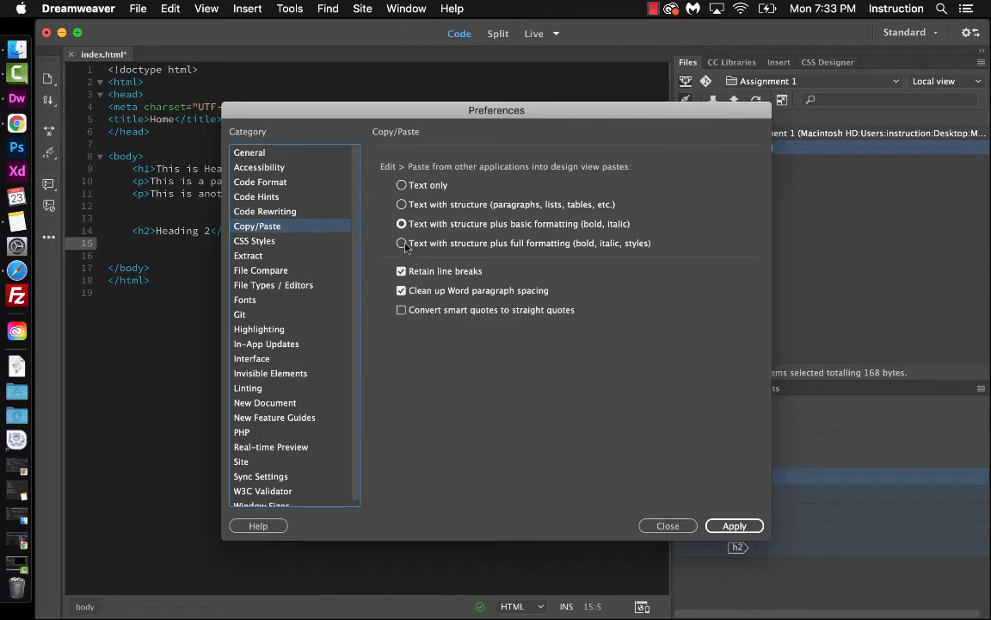
pyautogui.click(401, 315)
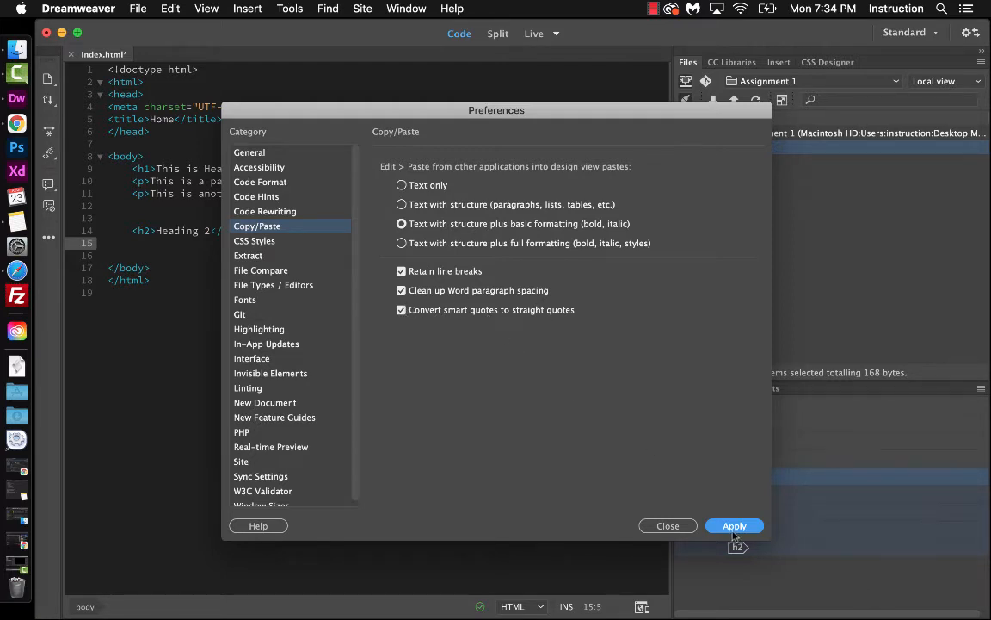
pyautogui.click(246, 244)
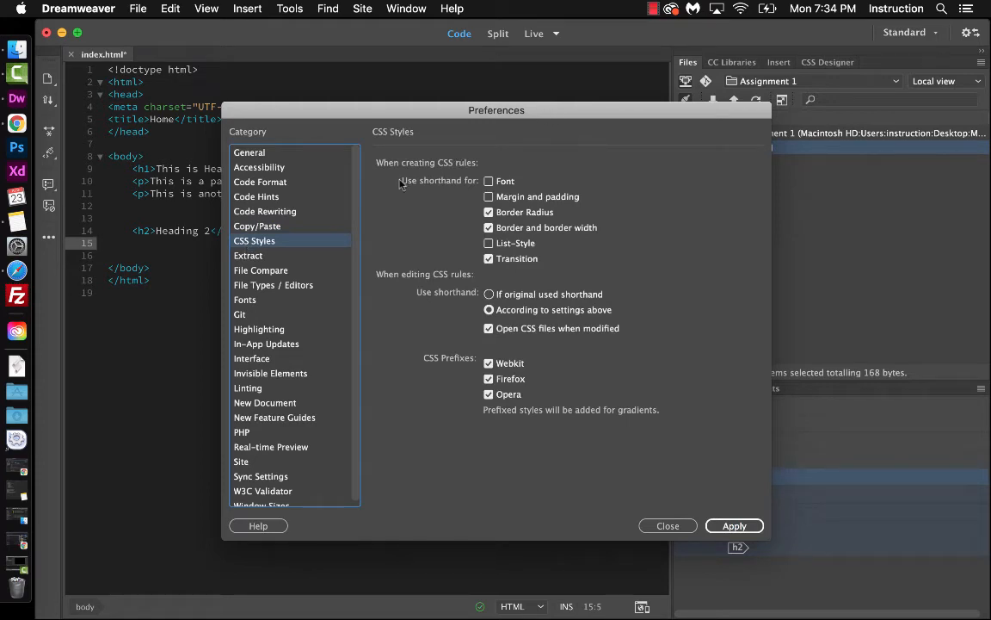
pyautogui.click(502, 198)
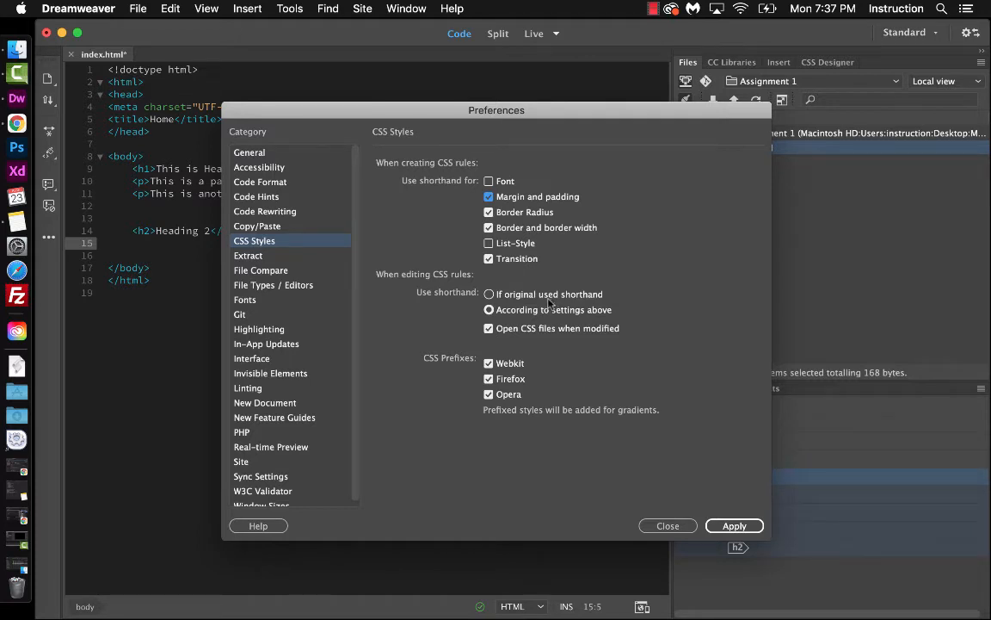
# Set the fixed font size to 12 pt and the code view font size to 14 pt, and apply
pyautogui.click(250, 256)
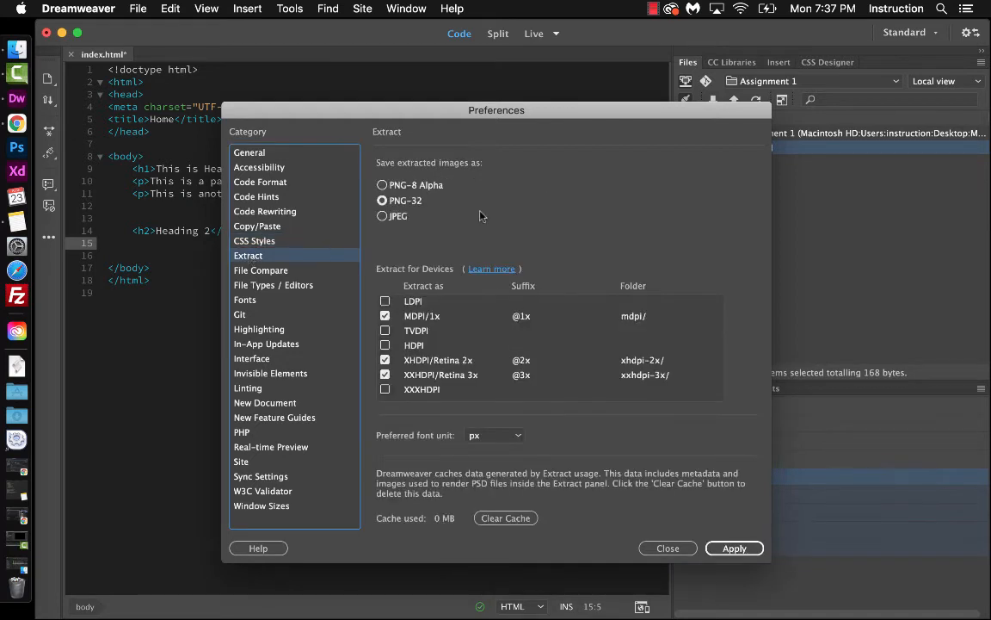
pyautogui.click(261, 284)
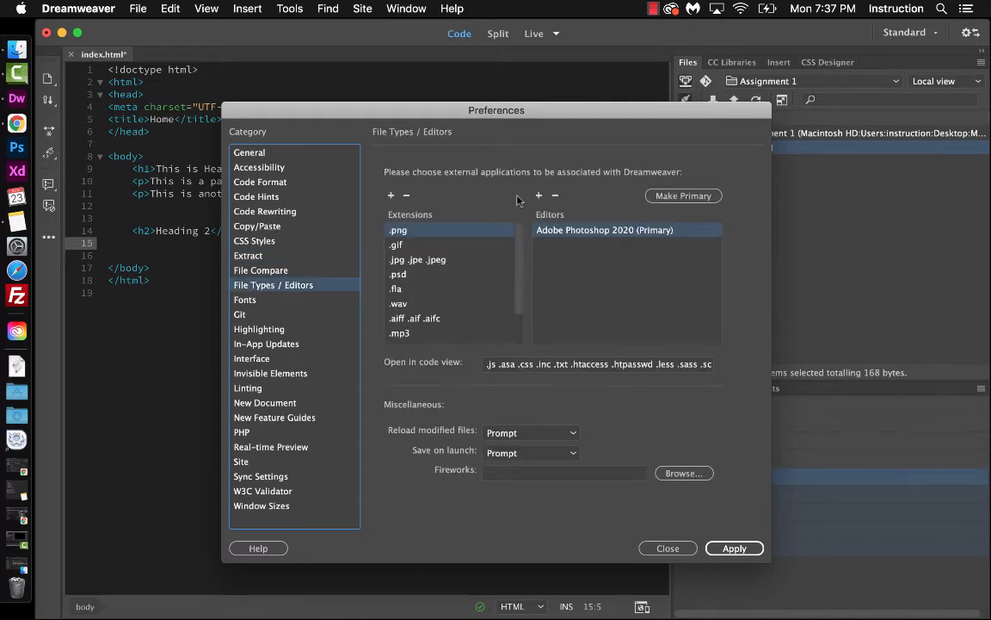
pyautogui.click(246, 301)
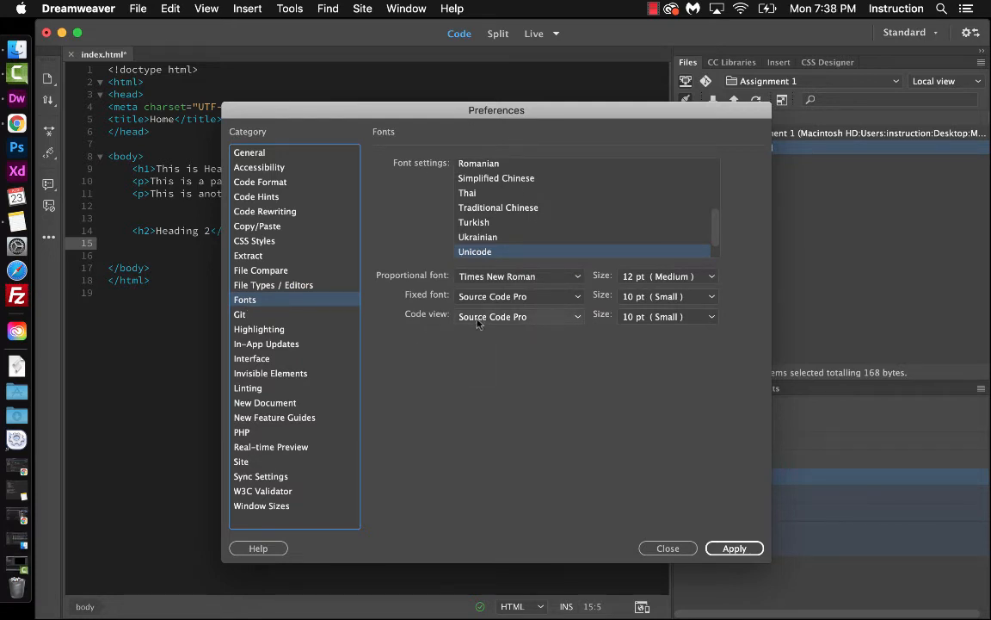
pyautogui.click(664, 296)
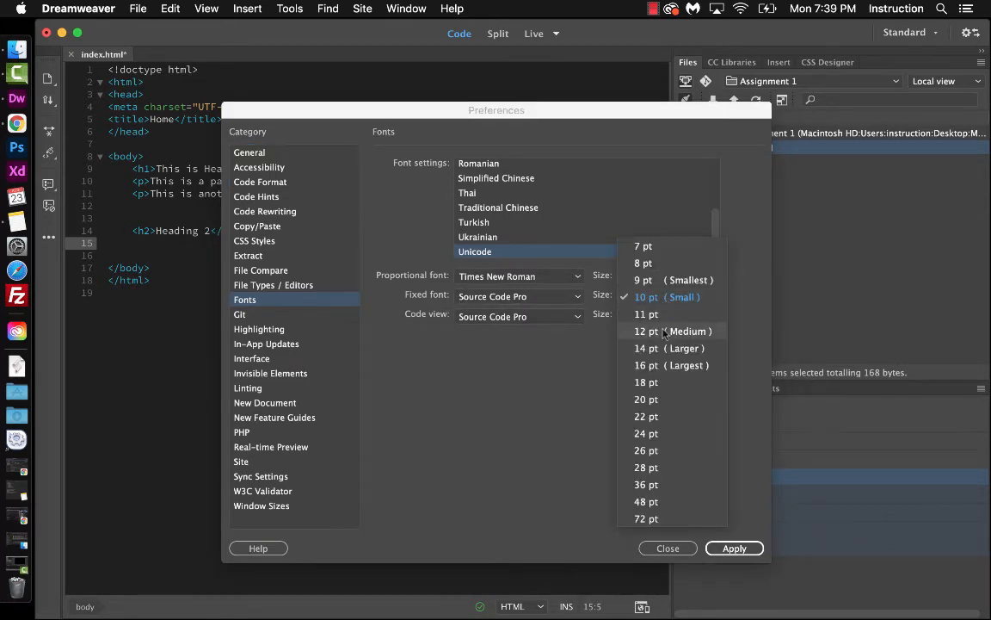
pyautogui.click(647, 331)
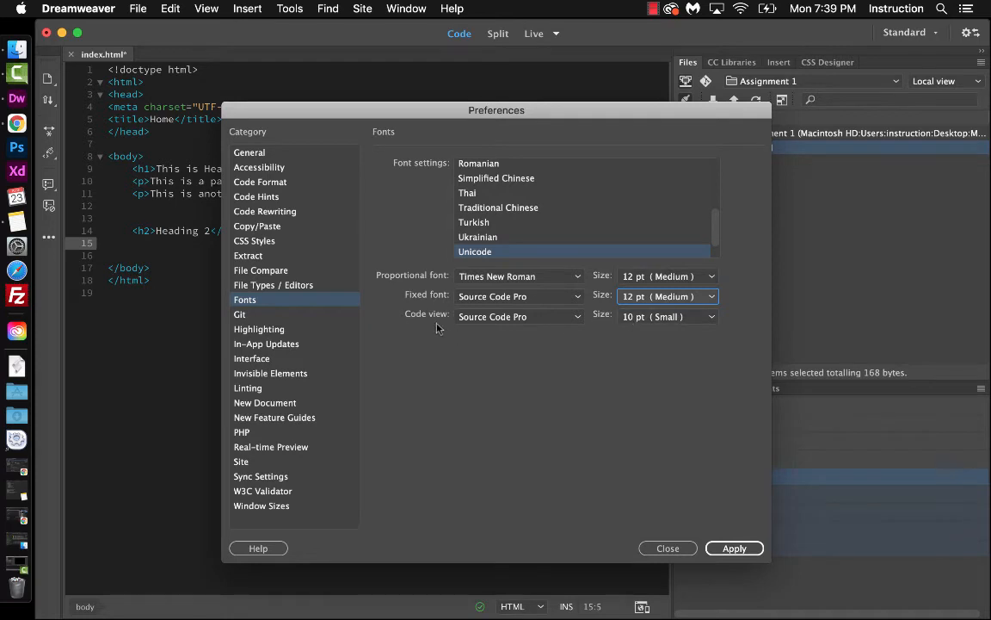
pyautogui.click(651, 317)
pyautogui.click(650, 369)
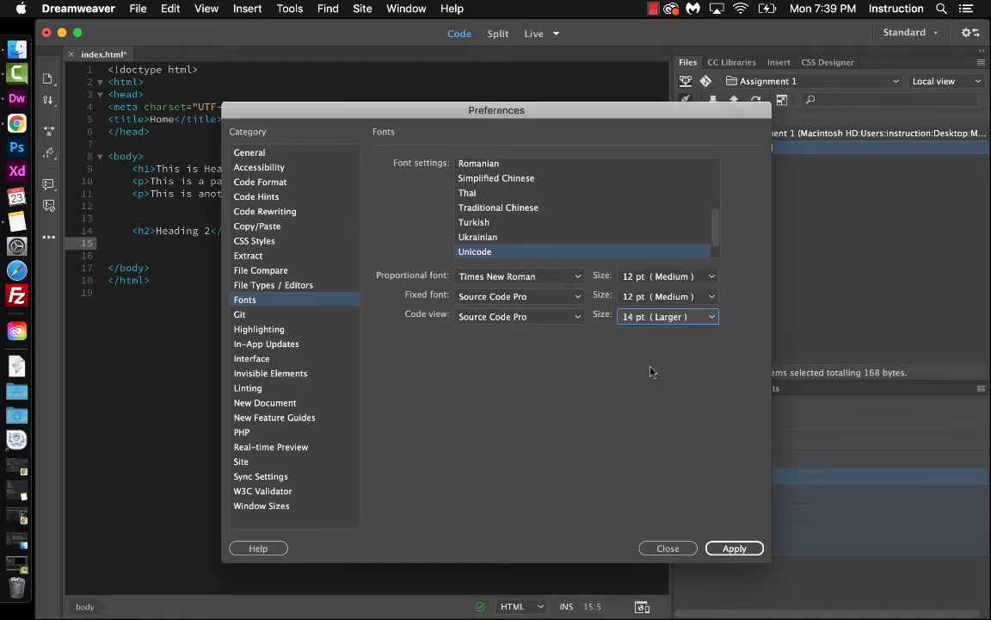
pyautogui.click(733, 547)
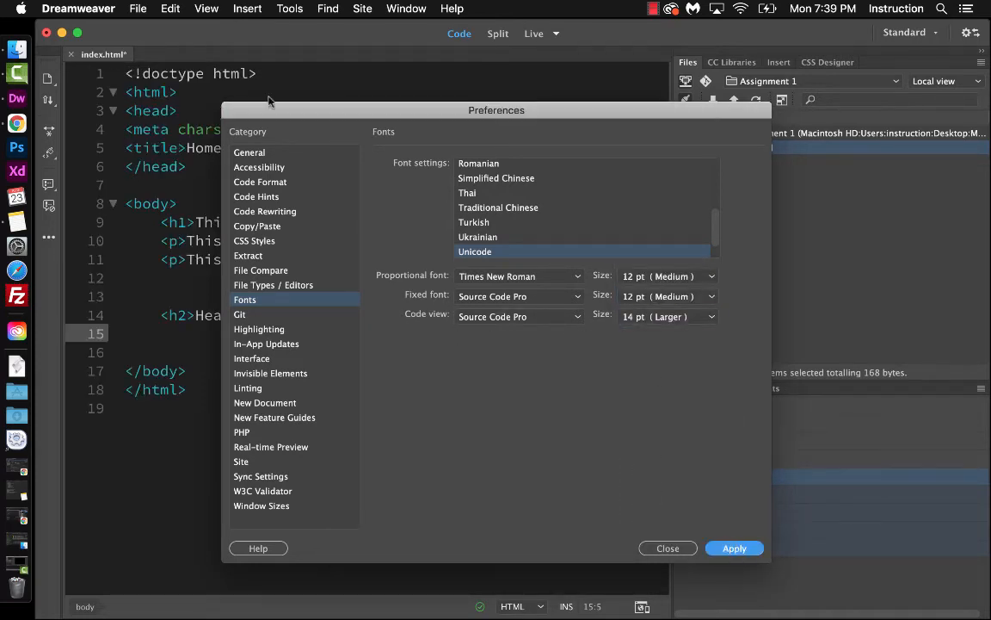
pyautogui.moveTo(272, 109); pyautogui.dragTo(485, 72)
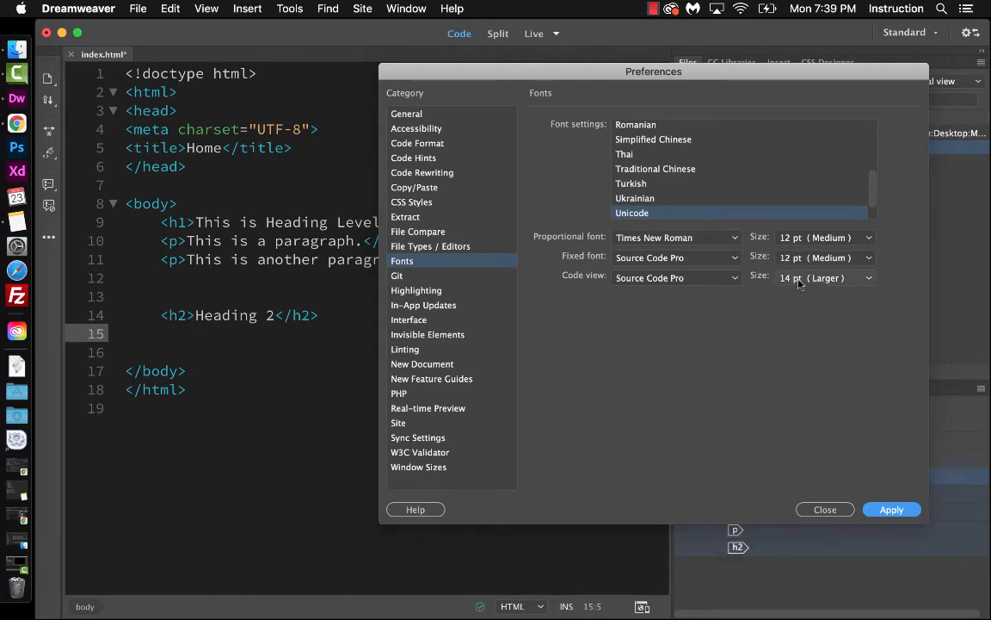
# Set the code view font size to 12 pt and apply
pyautogui.click(785, 278)
pyautogui.click(806, 264)
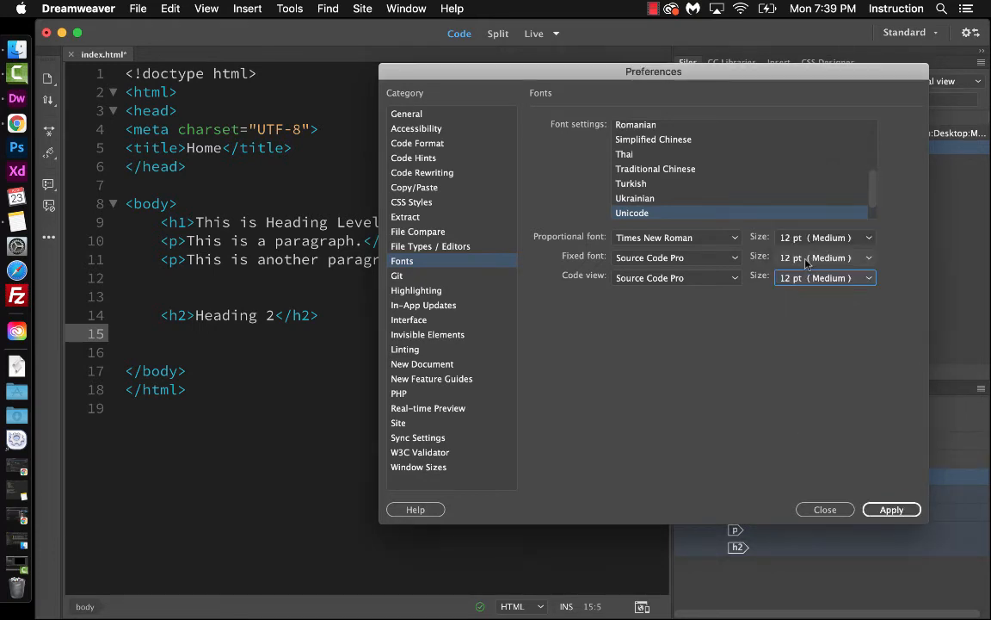
pyautogui.click(886, 507)
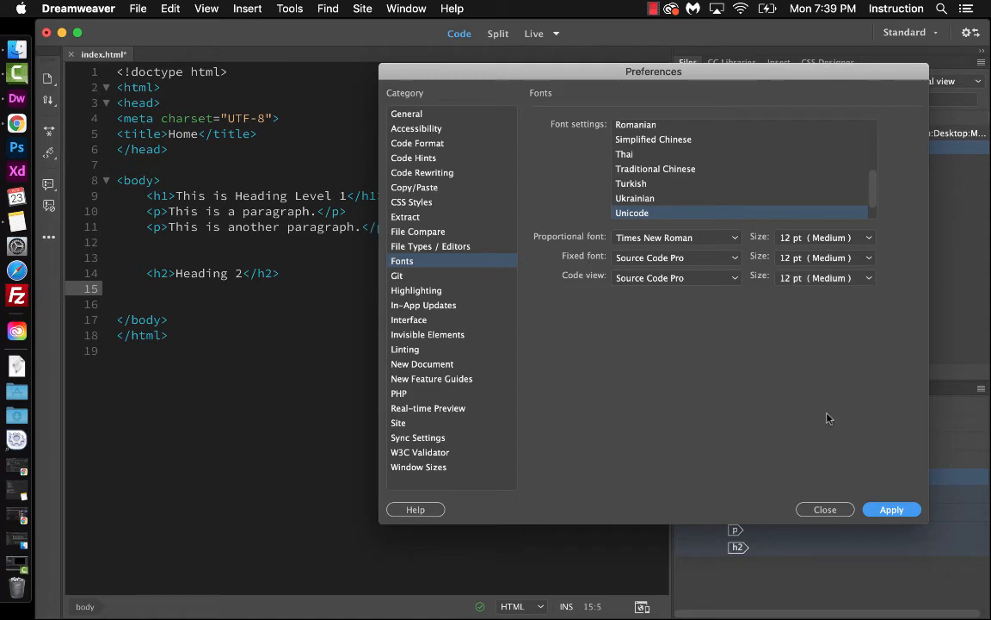
# Set the code view font size back to 14 pt and apply
pyautogui.click(801, 280)
pyautogui.click(784, 462)
pyautogui.click(884, 509)
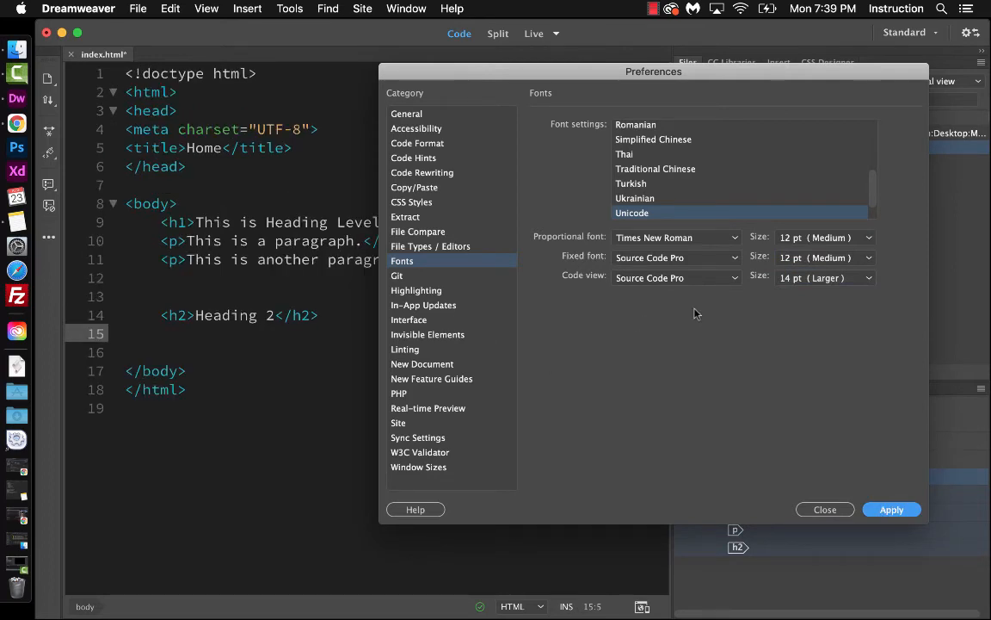
# Browse the code view font list, then review the Git, Highlighting, Interface and Invisible Elements preference categories
pyautogui.click(647, 278)
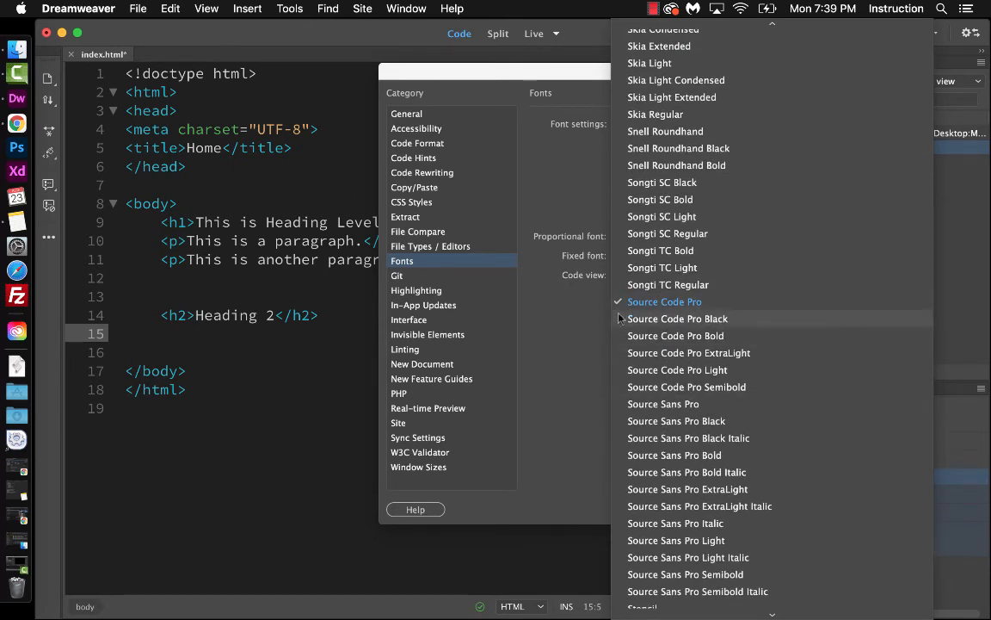
pyautogui.click(576, 309)
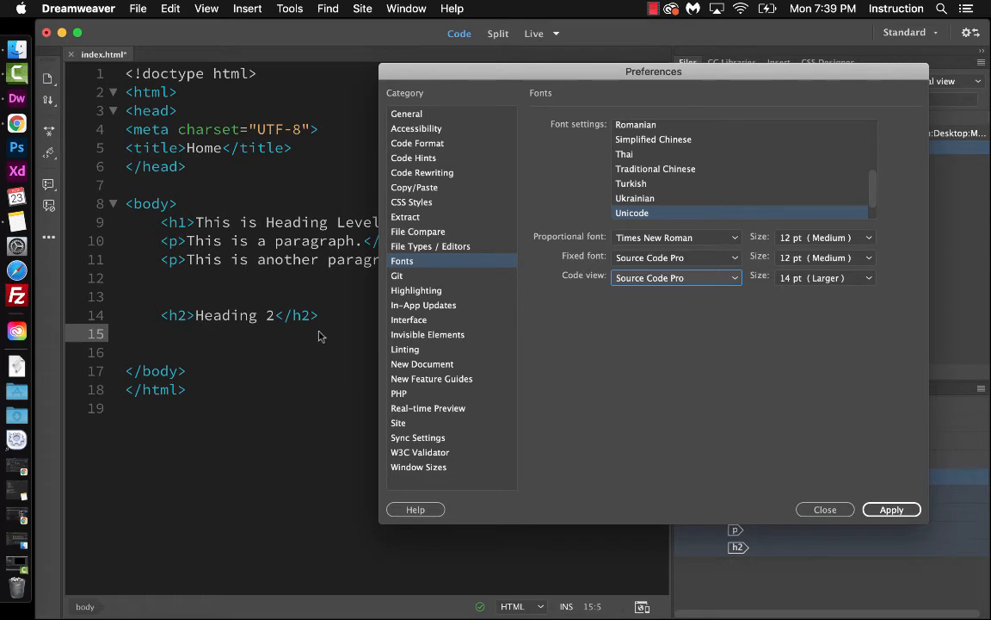
pyautogui.click(397, 276)
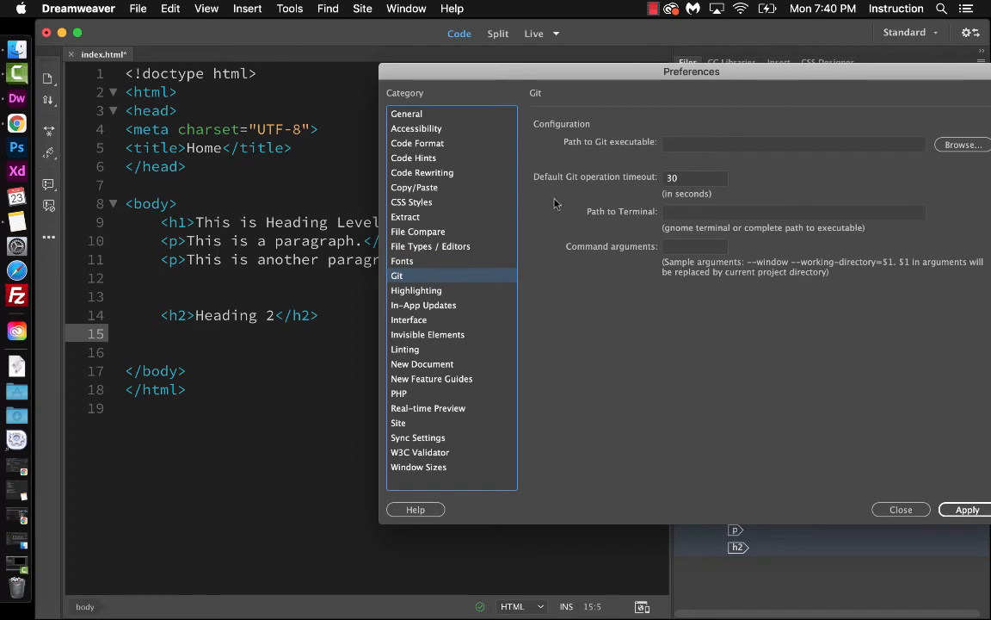
pyautogui.click(422, 292)
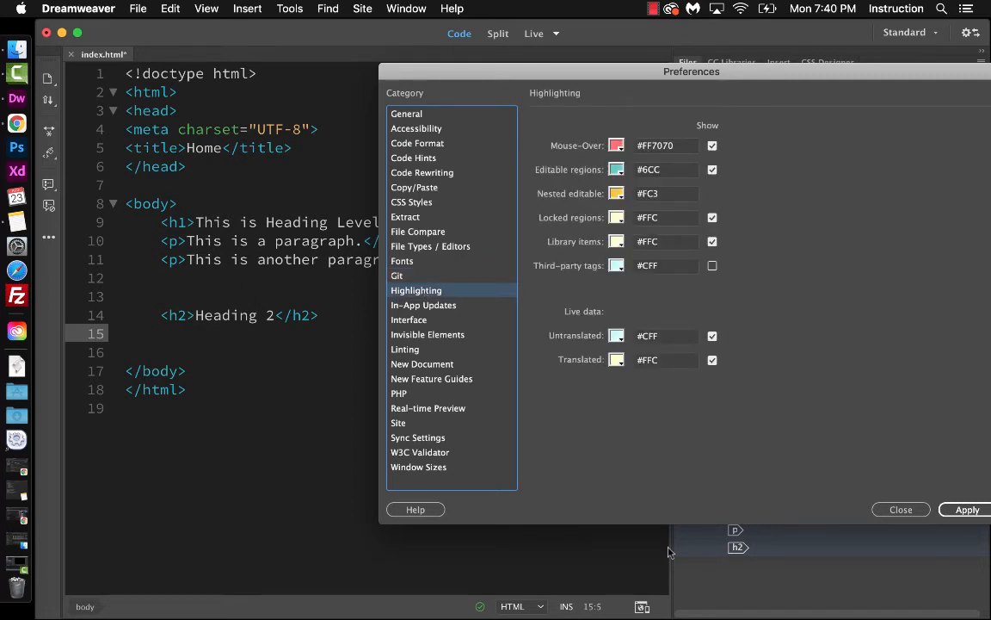
pyautogui.click(417, 331)
pyautogui.click(417, 321)
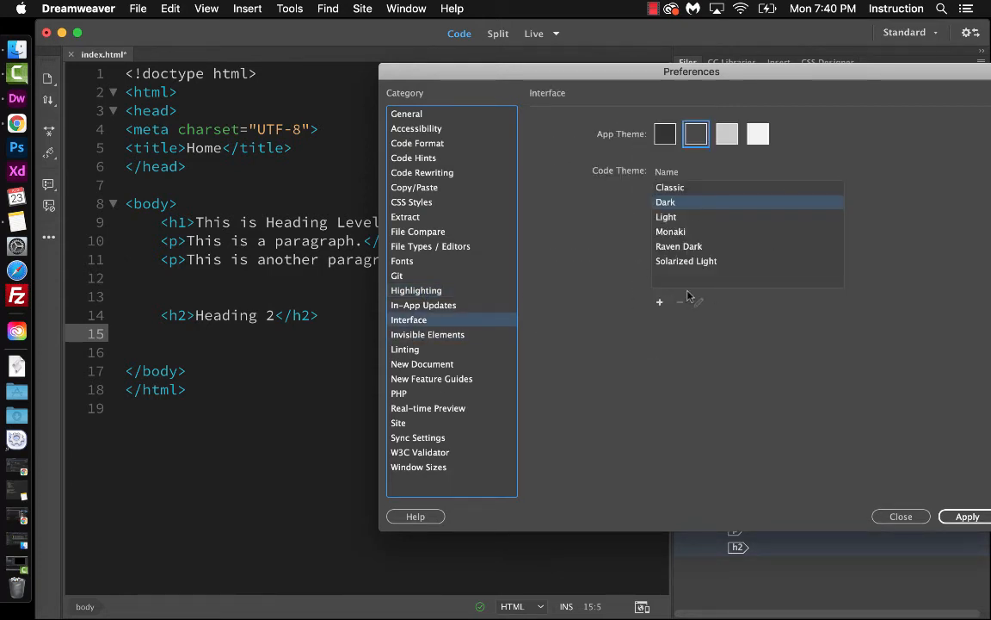
pyautogui.click(429, 335)
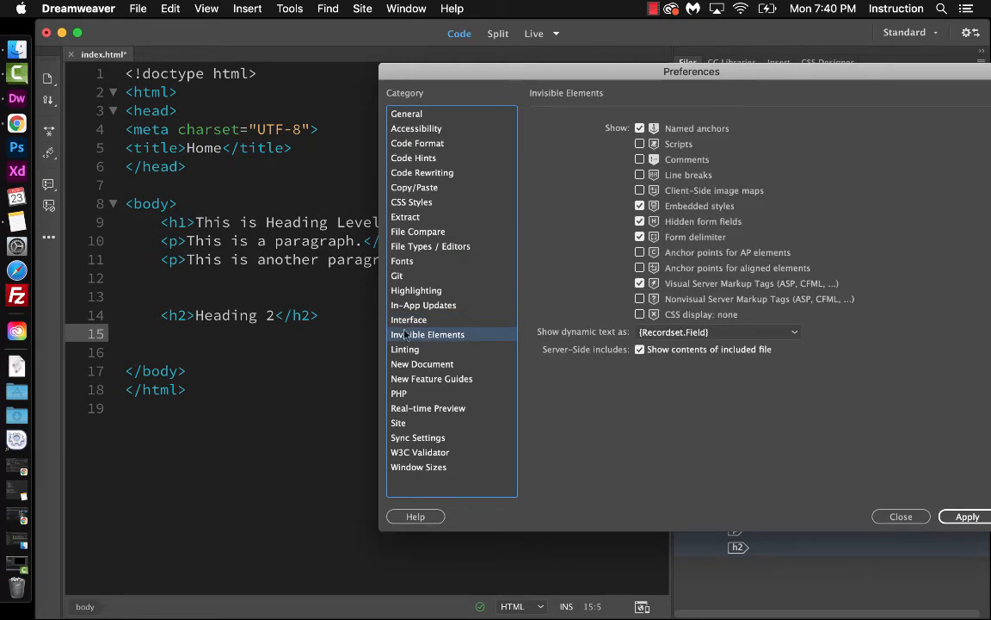
pyautogui.click(405, 370)
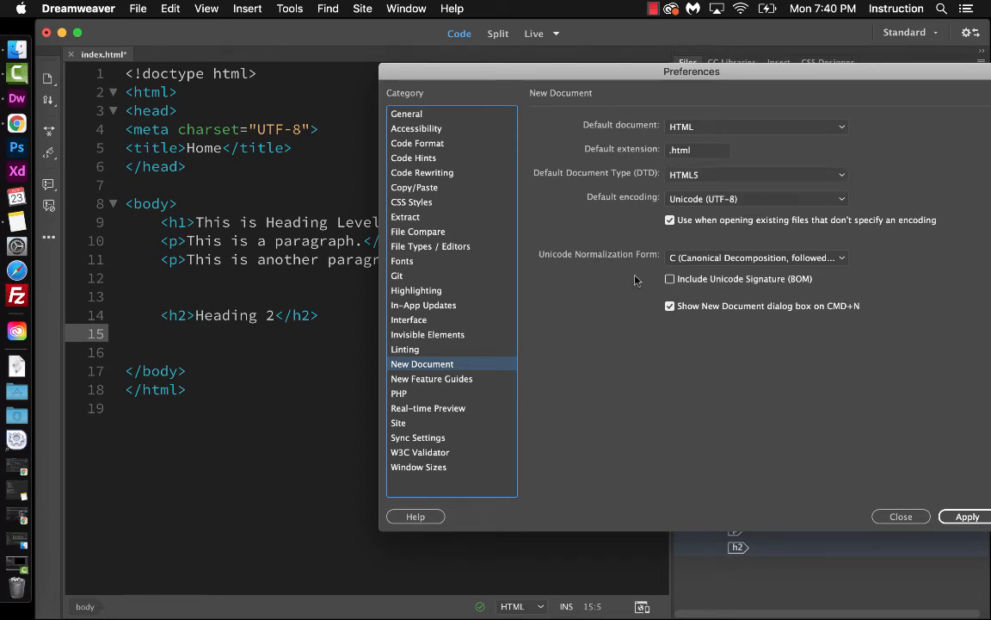
# Review the New Document default document options, the New Feature Guides category and the PHP version options
pyautogui.click(699, 126)
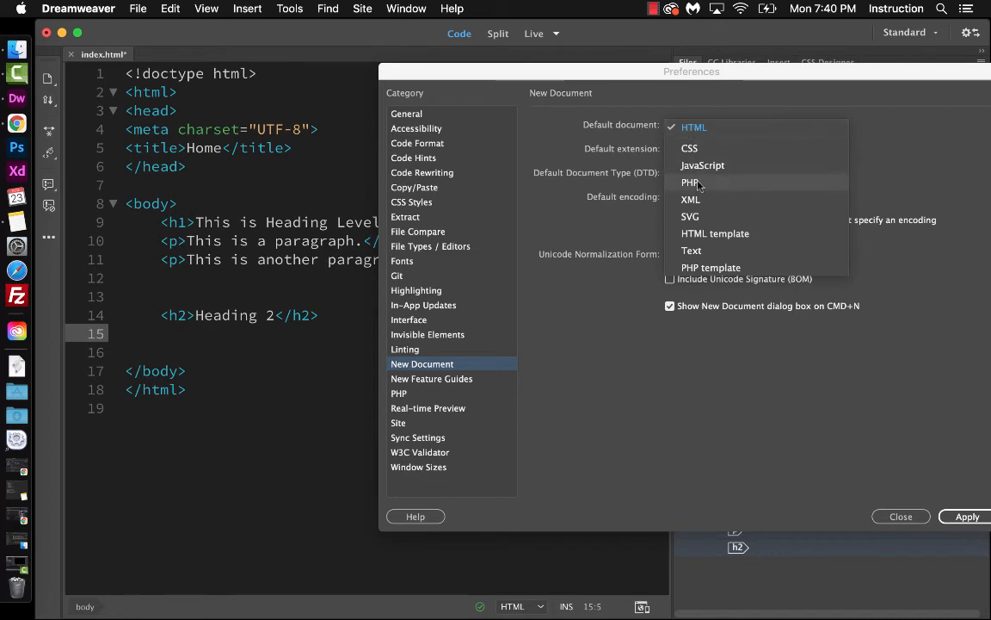
pyautogui.click(553, 247)
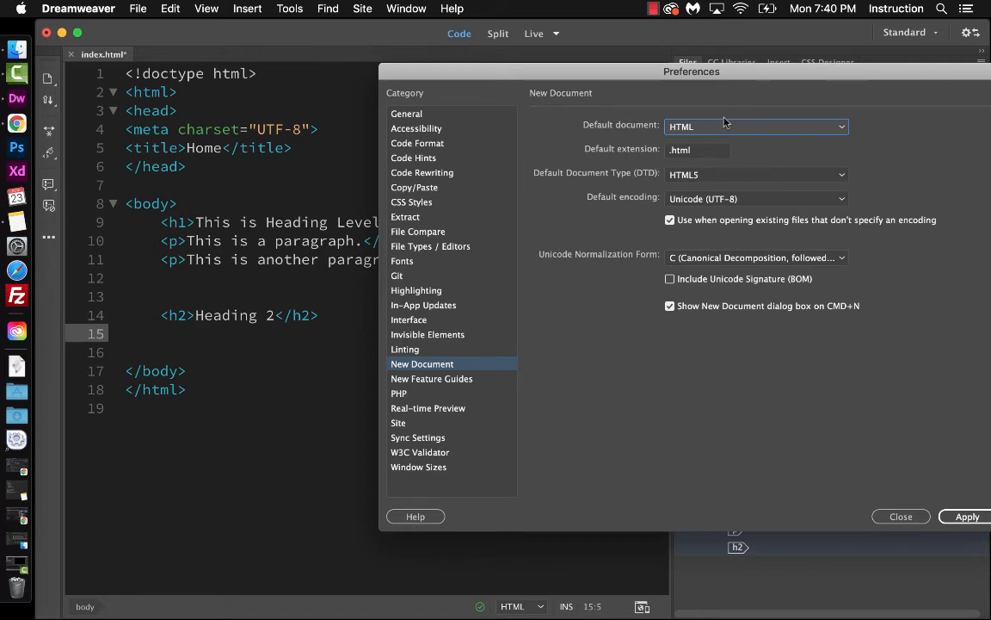
pyautogui.click(429, 380)
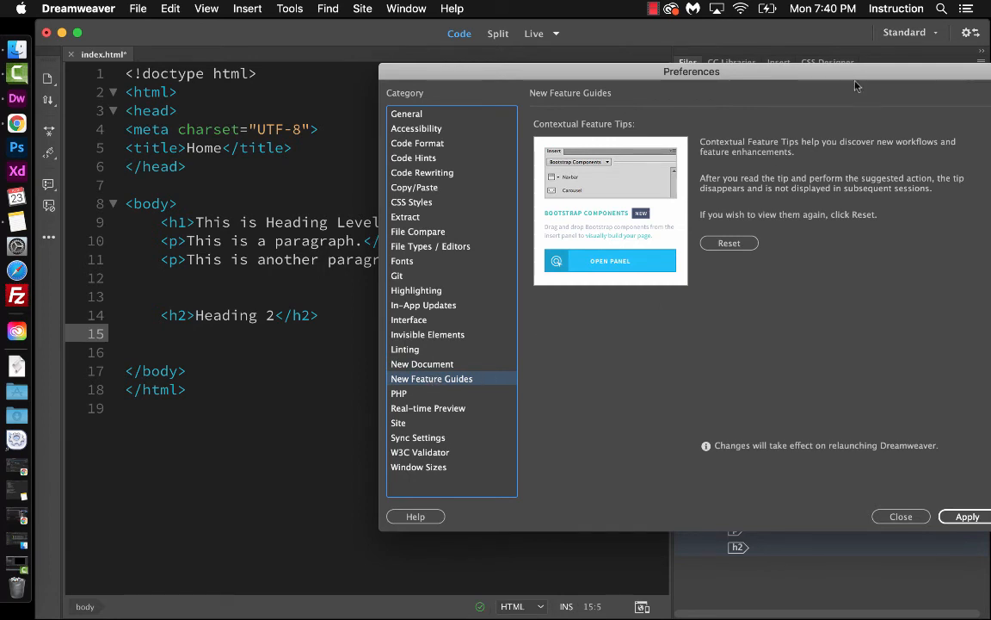
pyautogui.moveTo(870, 74); pyautogui.dragTo(769, 73)
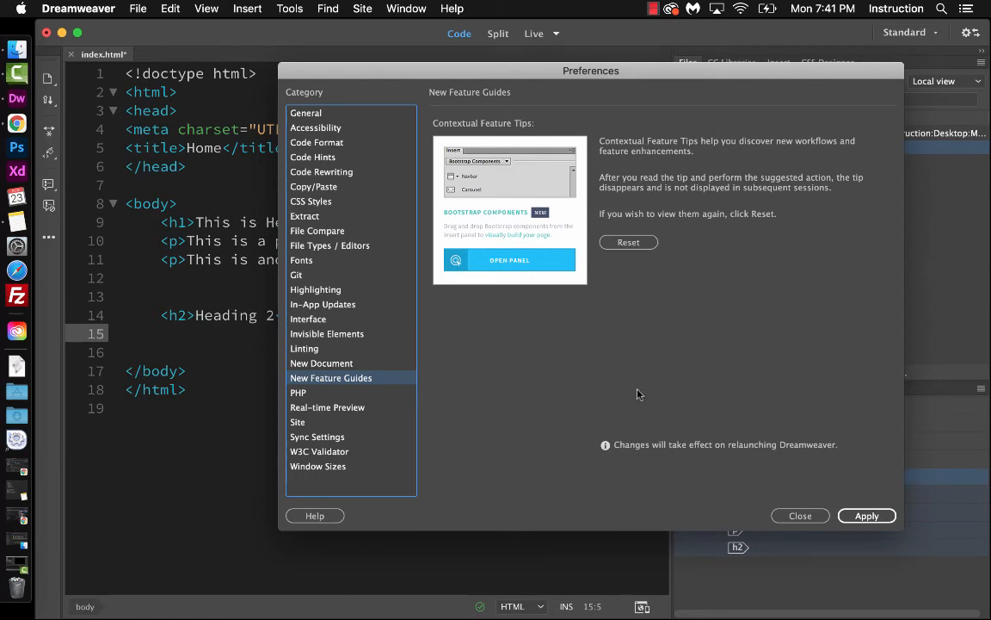
pyautogui.click(299, 394)
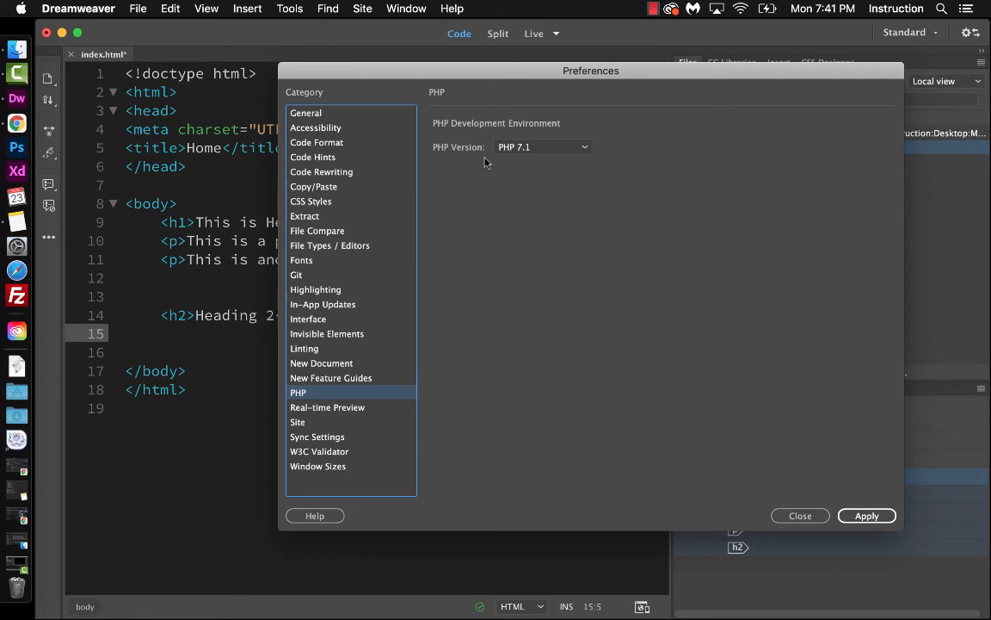
pyautogui.click(525, 148)
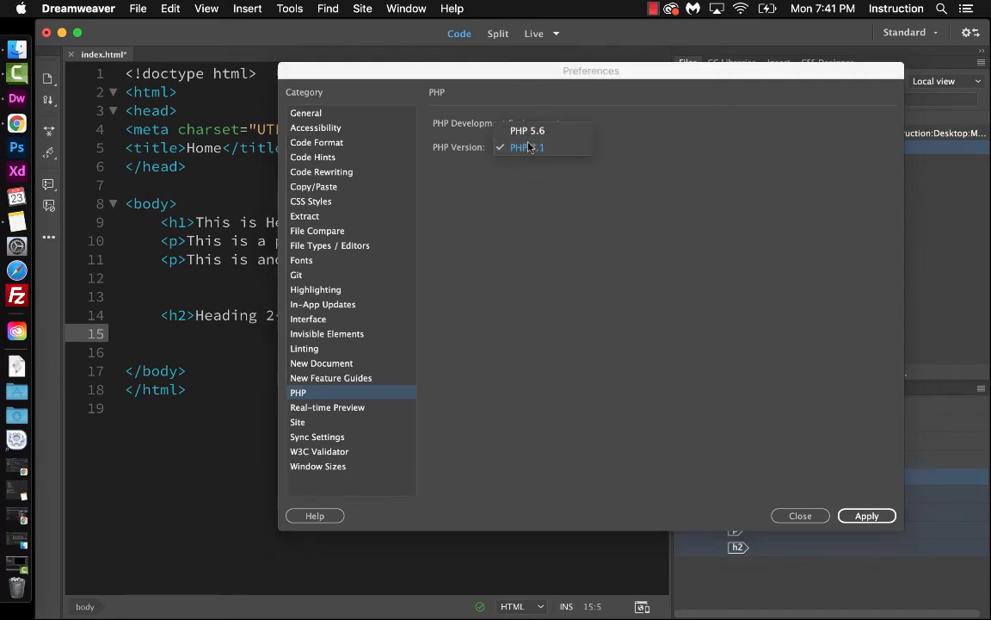
pyautogui.click(545, 153)
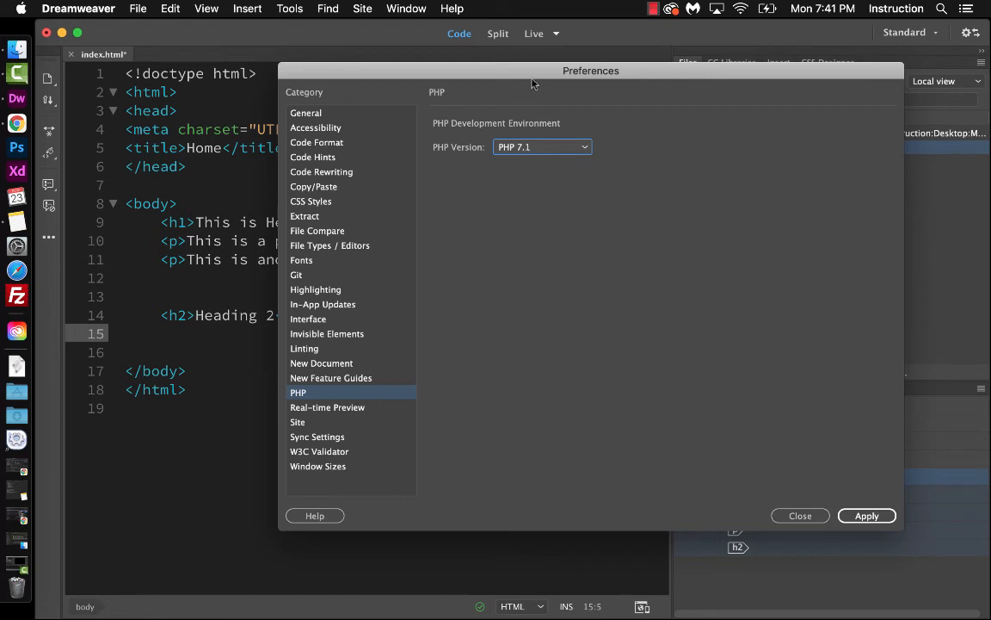
pyautogui.moveTo(535, 79); pyautogui.dragTo(539, 69)
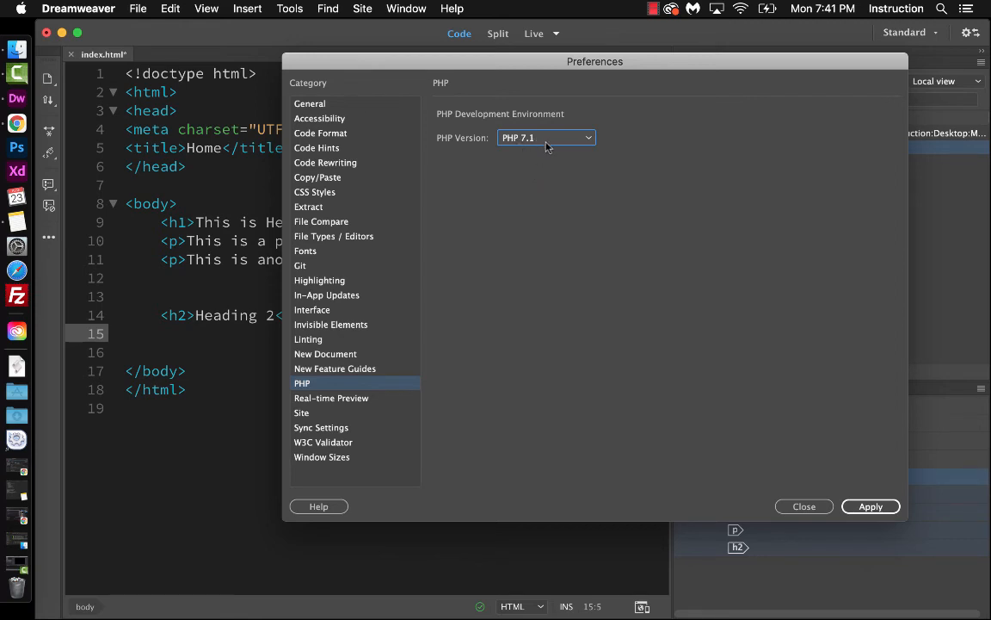
# In Real-time Preview, make Google Chrome the primary browser and Firefox the secondary browser, and apply
pyautogui.click(332, 398)
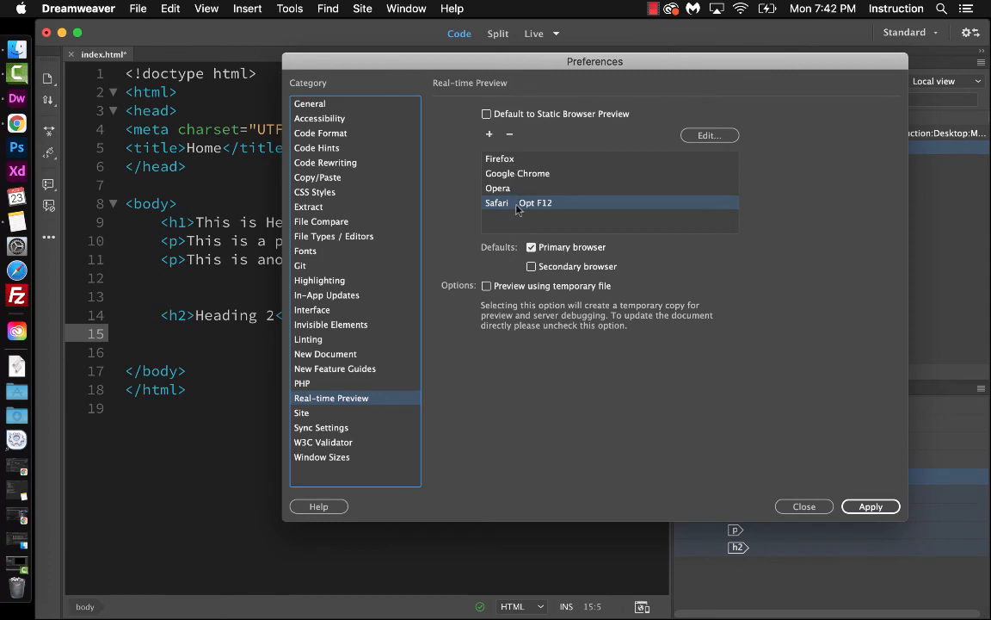
pyautogui.click(516, 173)
pyautogui.click(532, 247)
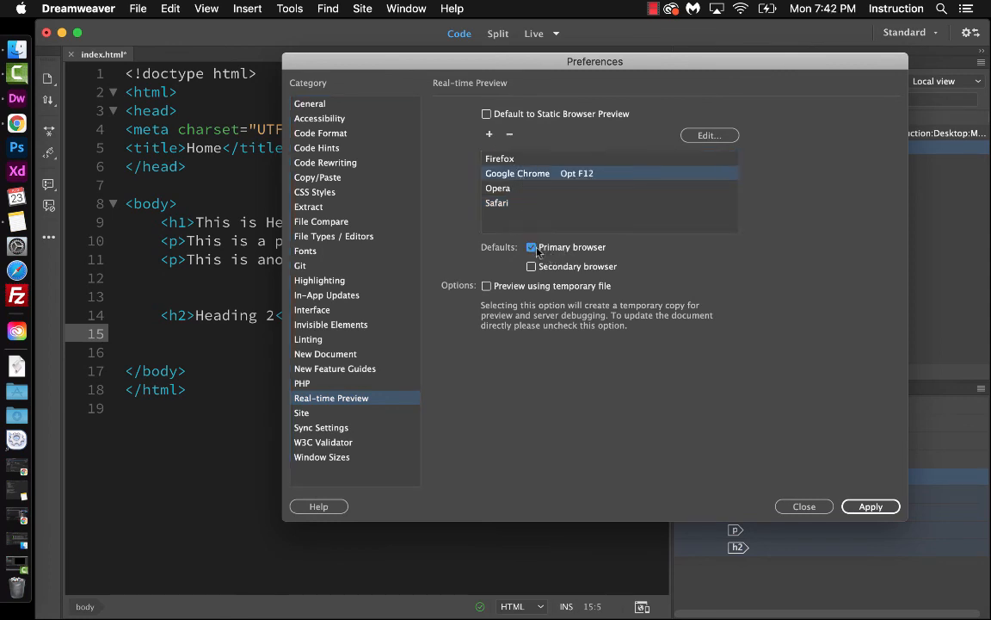
pyautogui.click(497, 203)
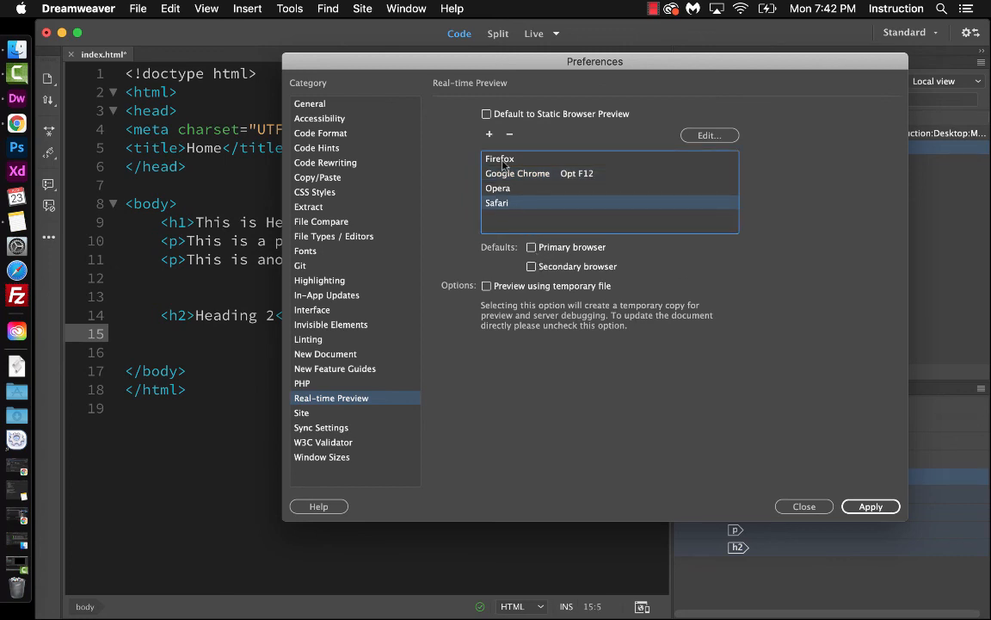
pyautogui.click(503, 161)
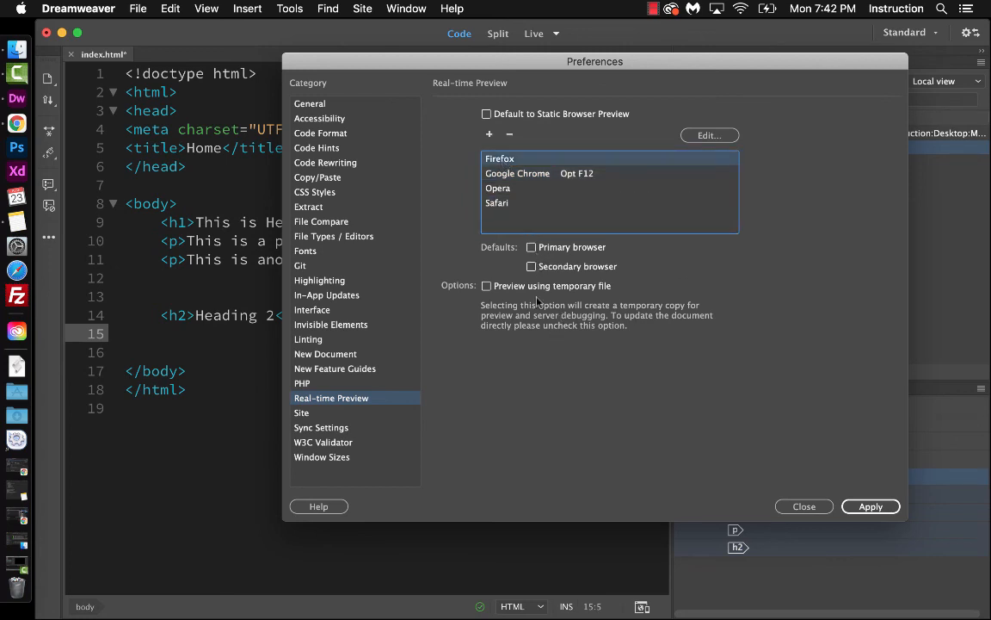
pyautogui.click(531, 267)
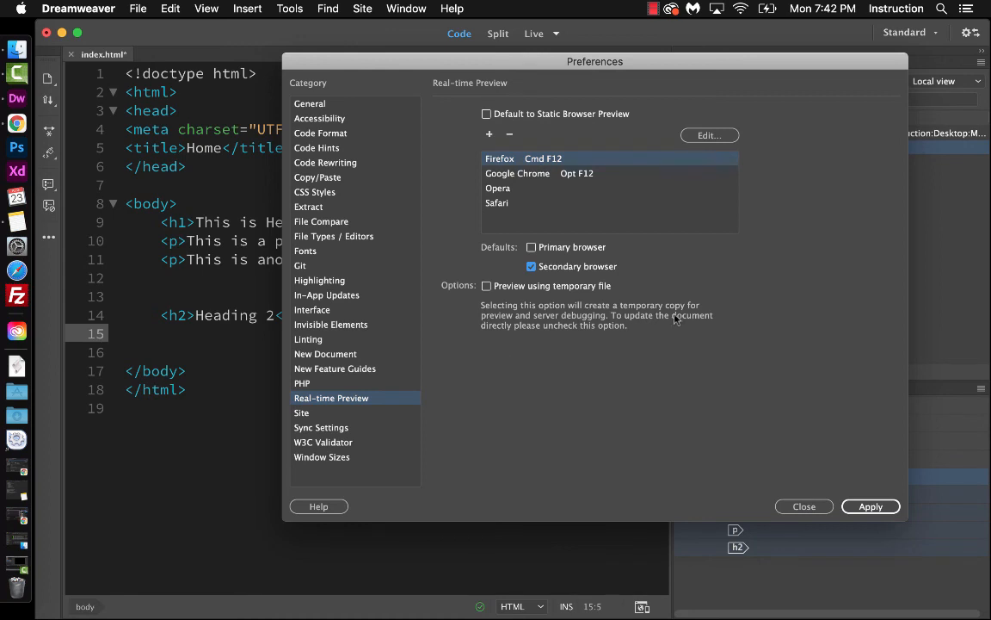
pyautogui.click(869, 506)
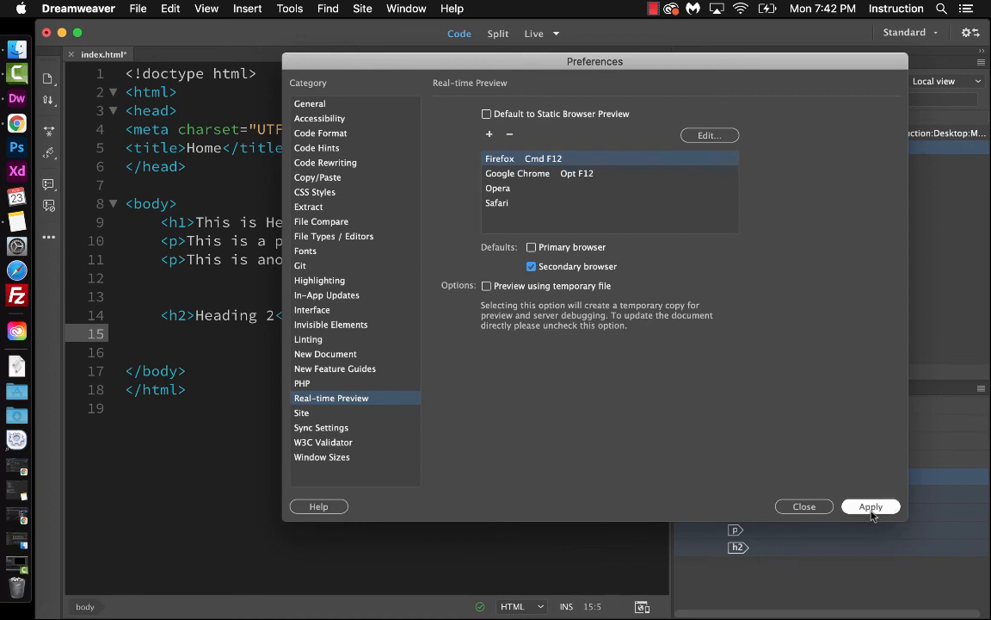
# Review the Site preference category, then apply and close Preferences
pyautogui.click(298, 413)
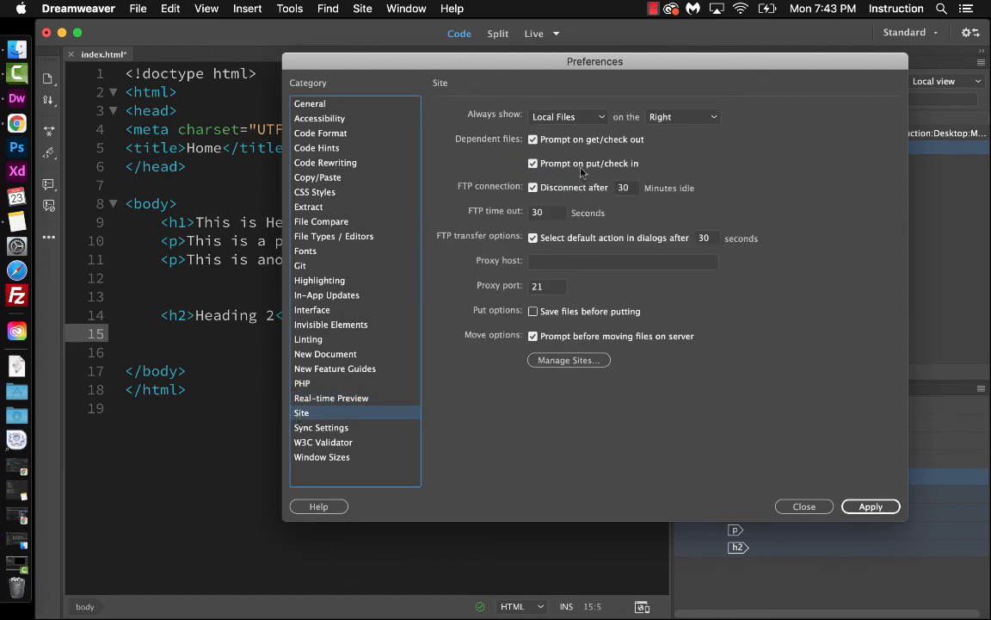
pyautogui.press('Tab')
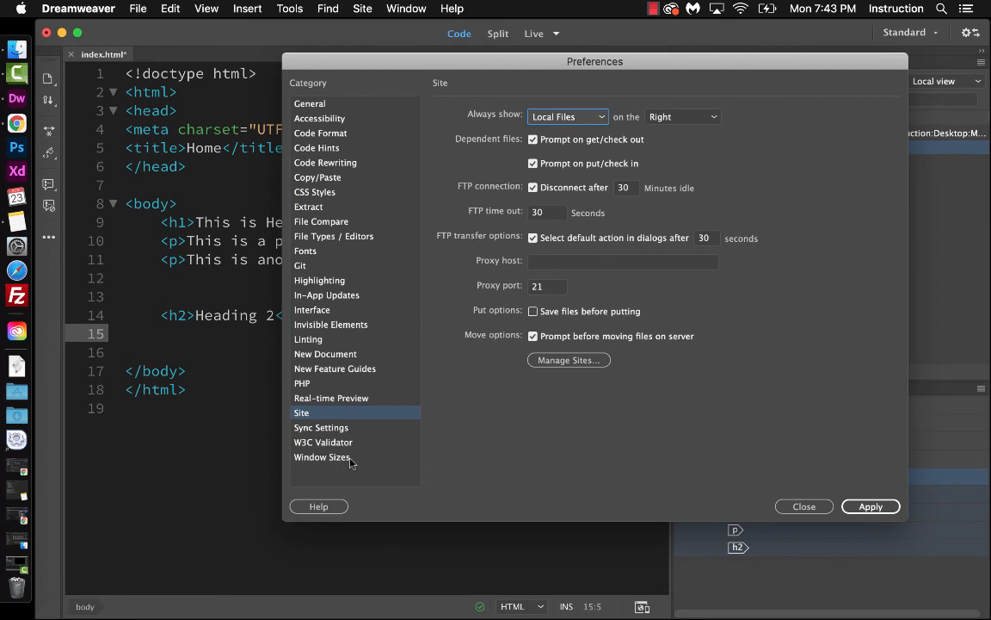
pyautogui.click(872, 507)
pyautogui.click(809, 508)
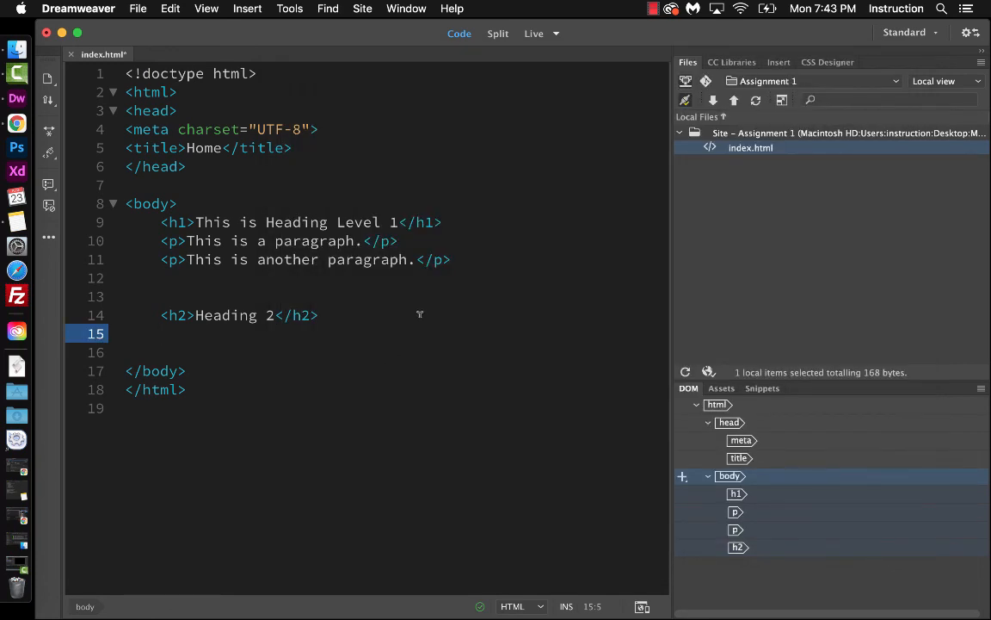